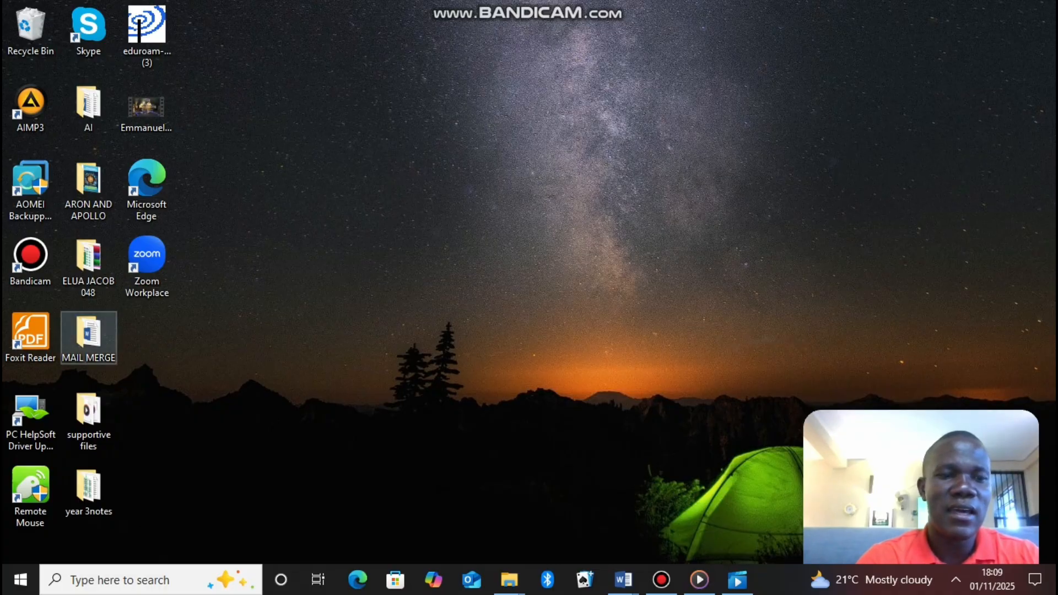
Open the MAIL MERGE folder from the desktop, then switch to the cultural gala invitation letter in Word.
double_click(88, 336)
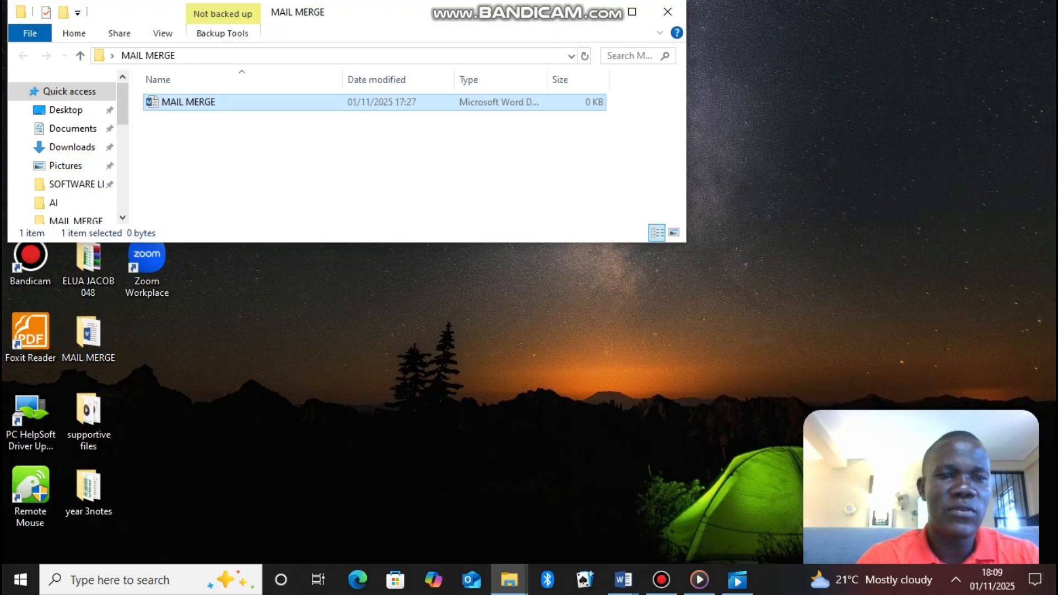
click(632, 11)
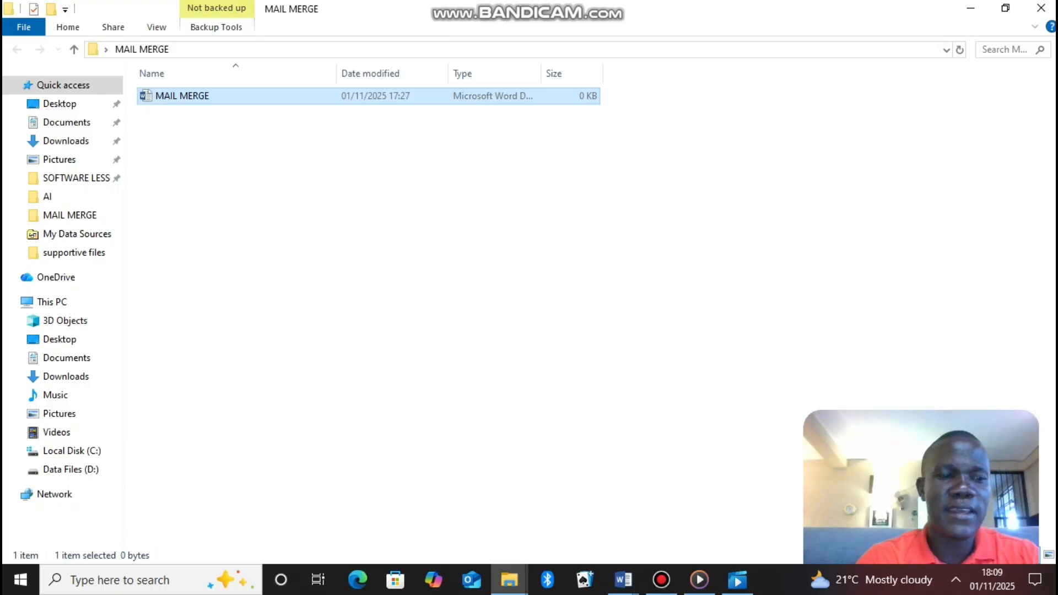
key(alt+Tab)
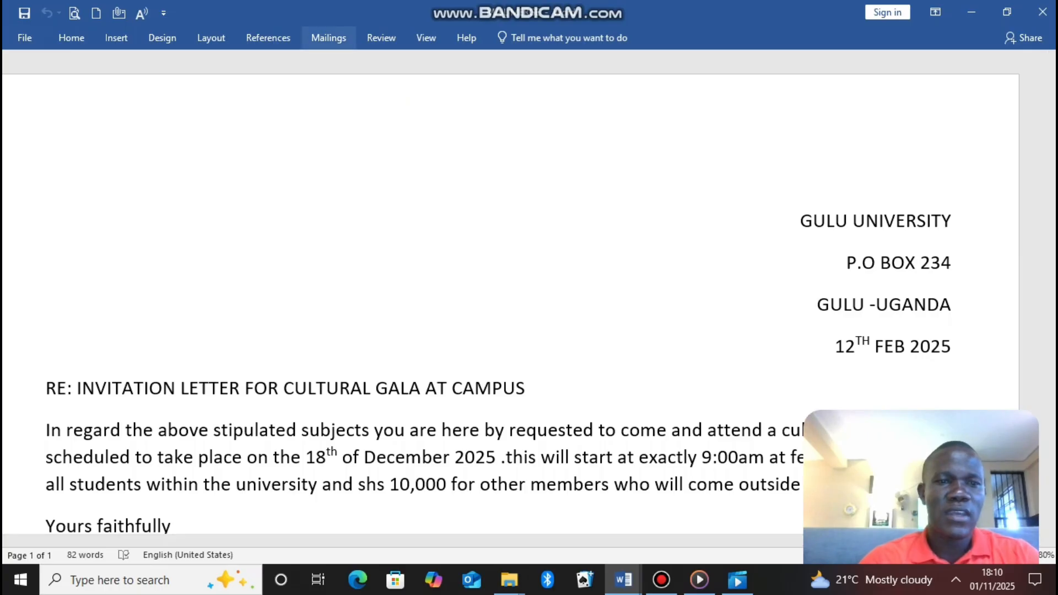
Start a mail merge of the Letters type for the invitation letter.
click(328, 37)
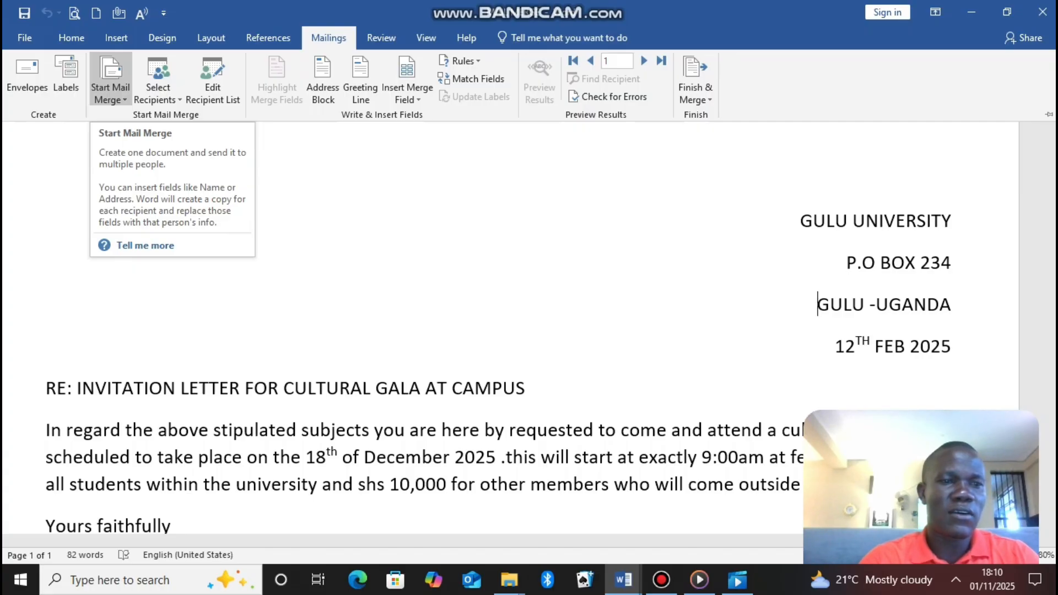
click(110, 93)
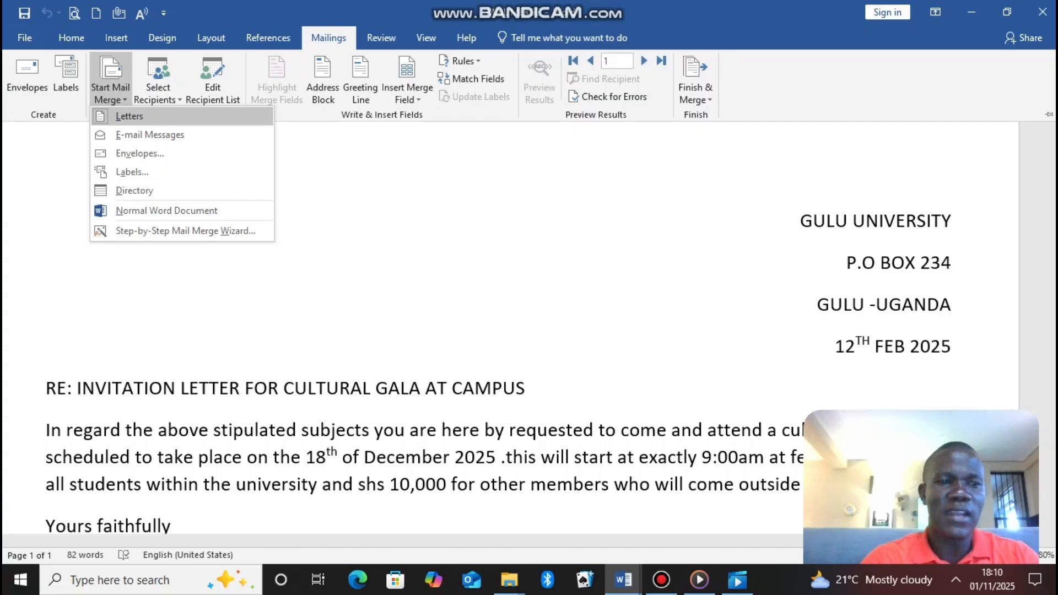
click(129, 116)
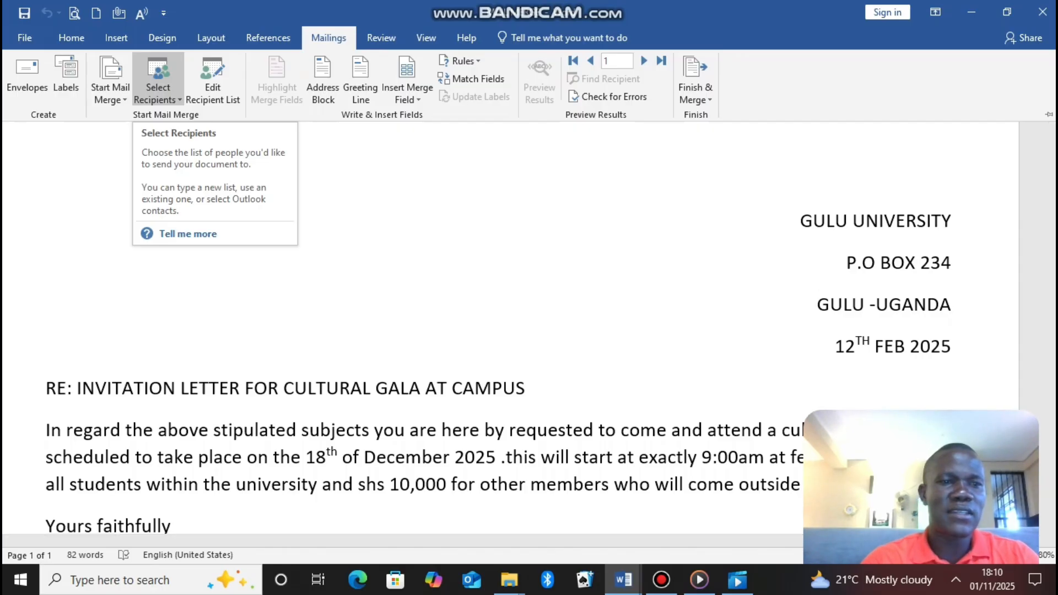
Attach the existing recipient list CULTURAL GALA from My Data Sources as the mail merge data source.
click(158, 88)
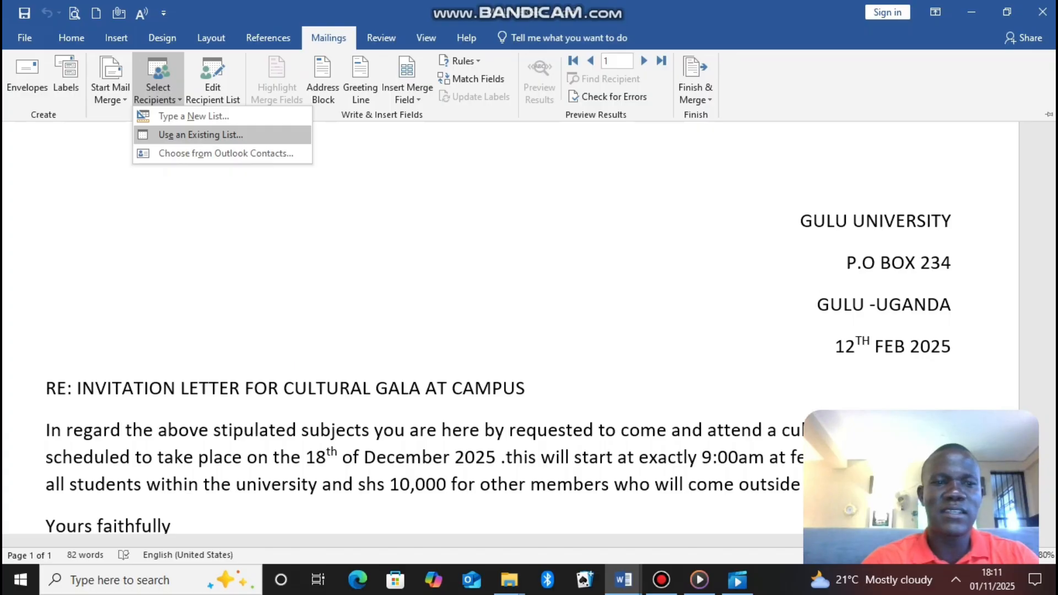
click(201, 133)
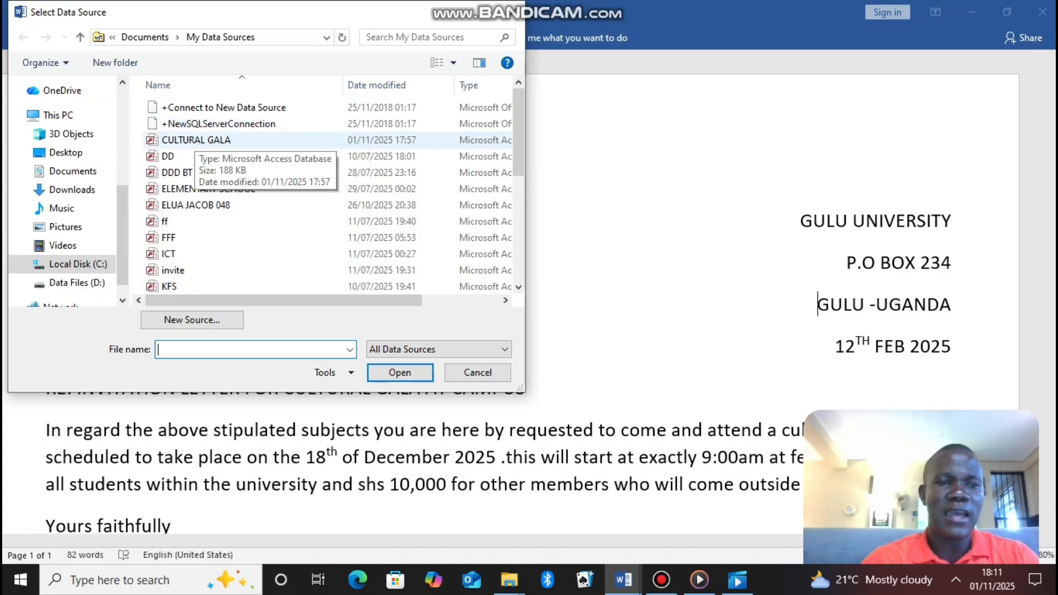
double_click(196, 140)
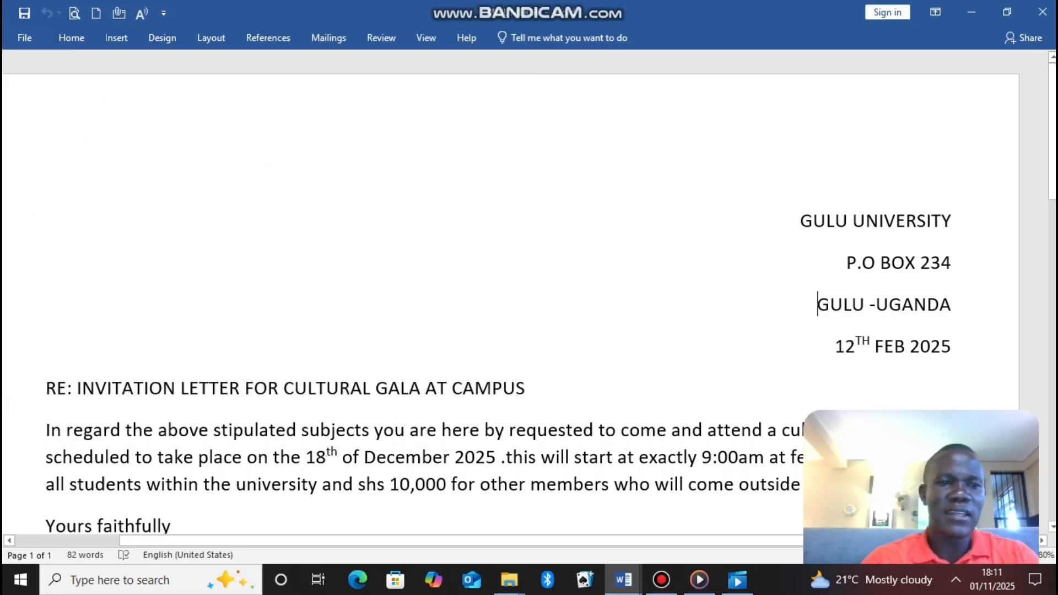
Add a blank line above GULU -UGANDA in the sender's address and another above the RE: subject line.
click(329, 38)
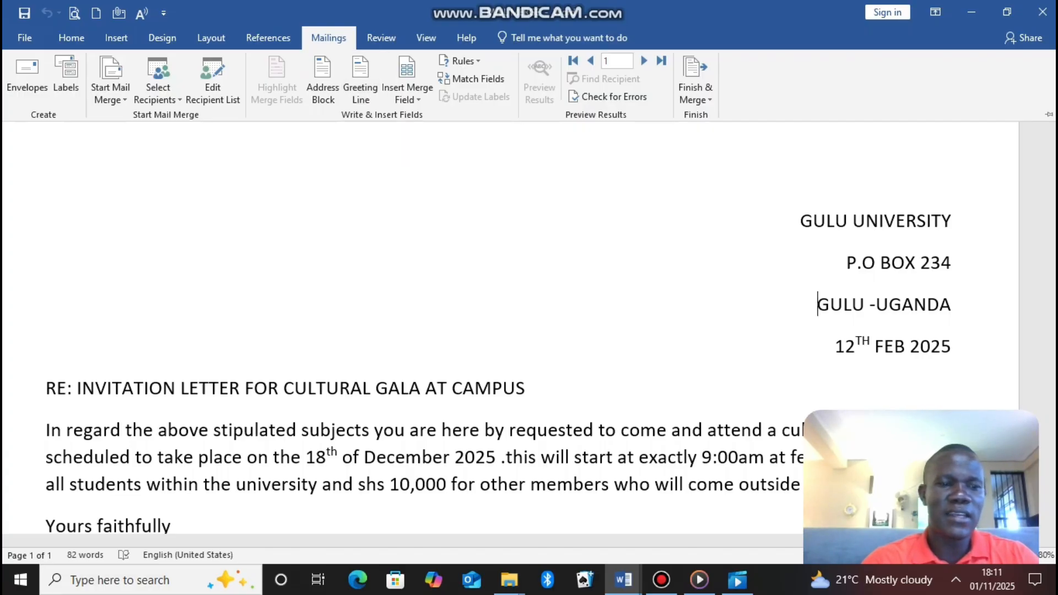
key(ctrl+F1)
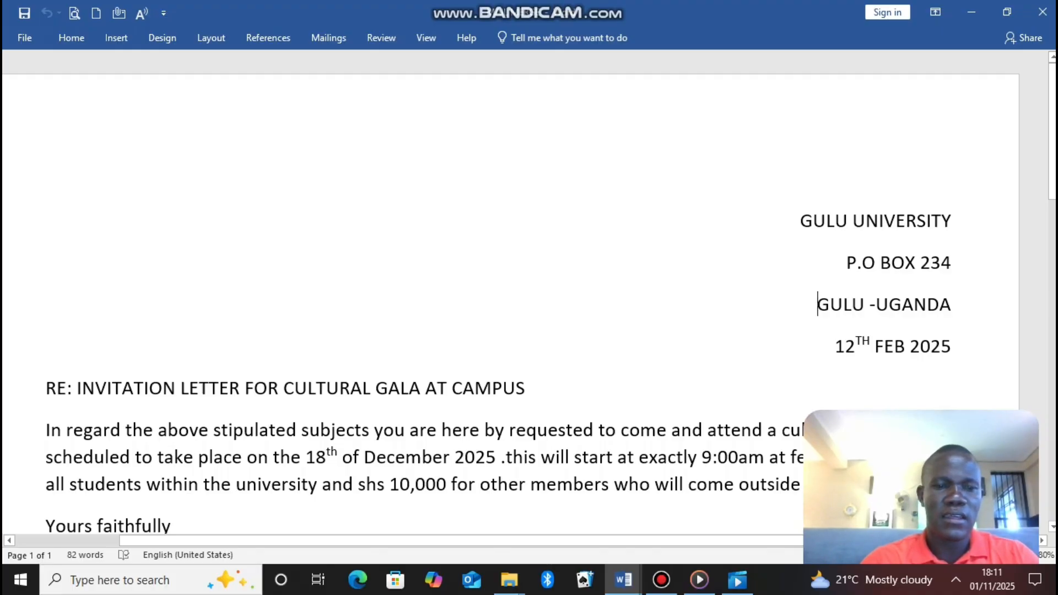
key(Return)
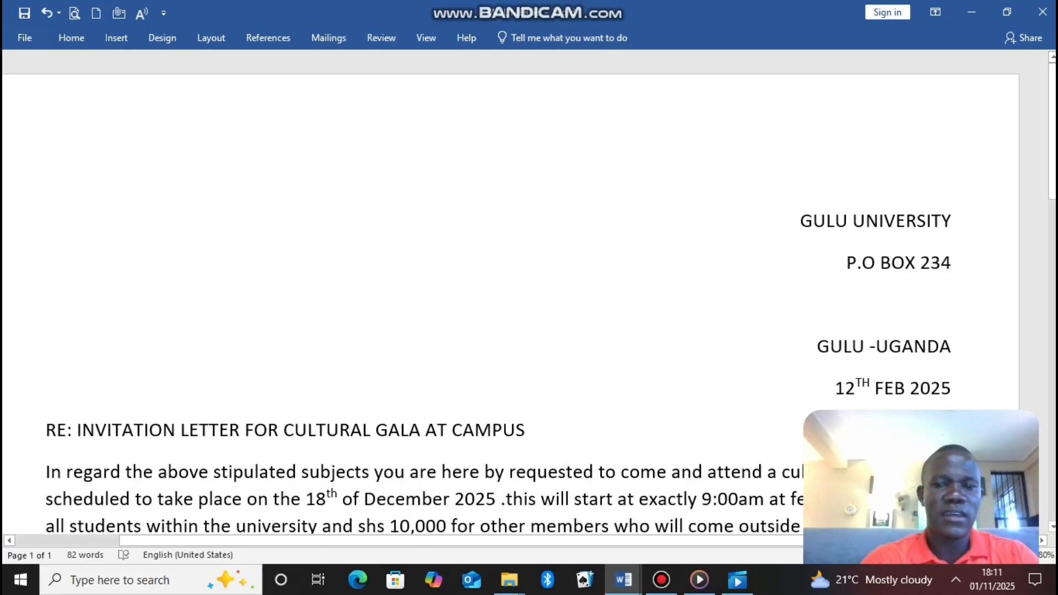
click(951, 303)
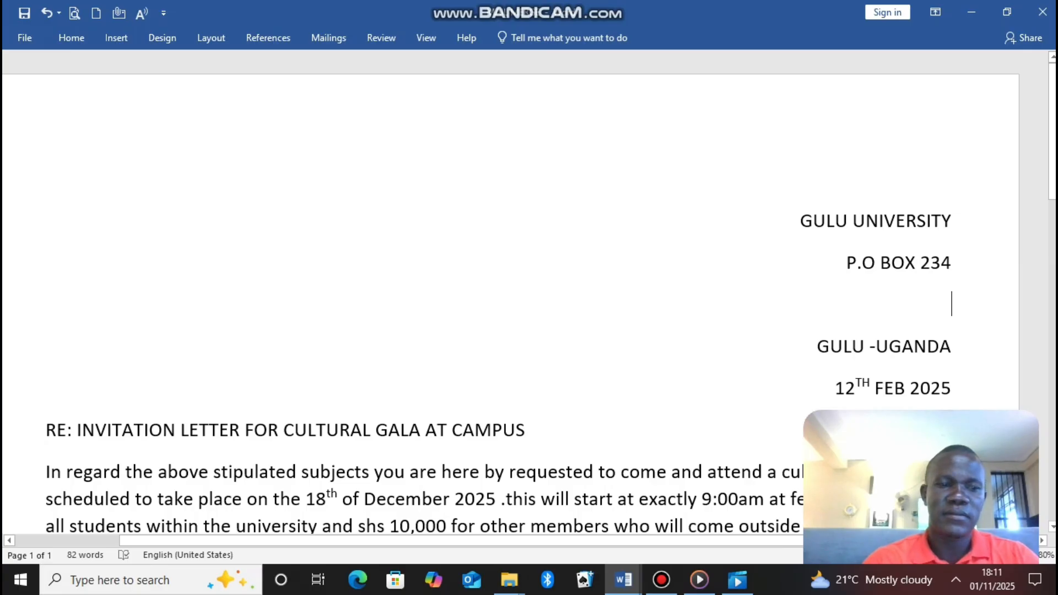
click(834, 387)
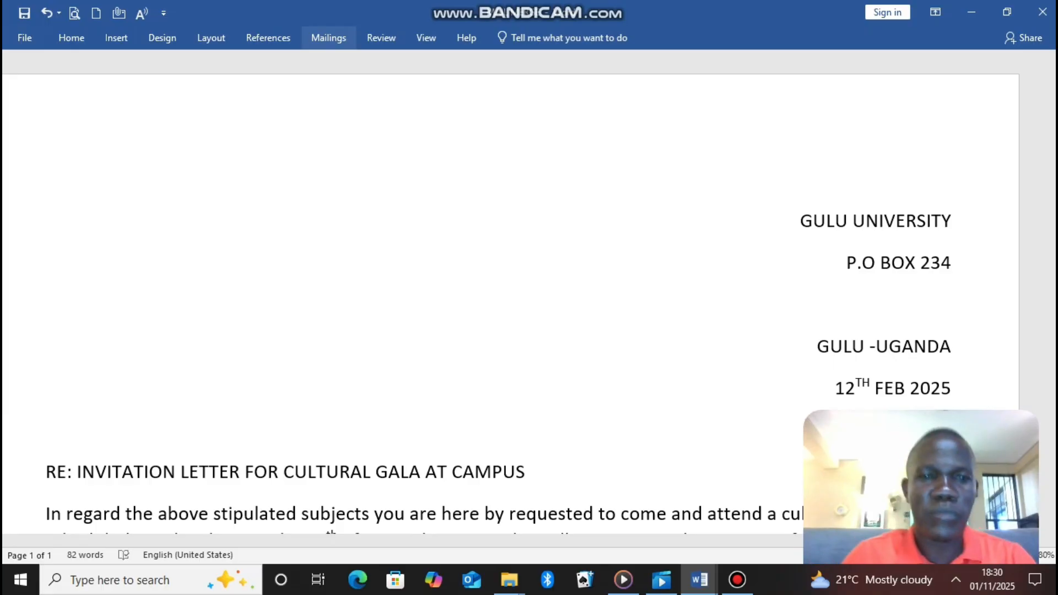
Insert a greeting line field beginning with Dear and ending with a comma on the blank line above the RE: subject line.
click(329, 37)
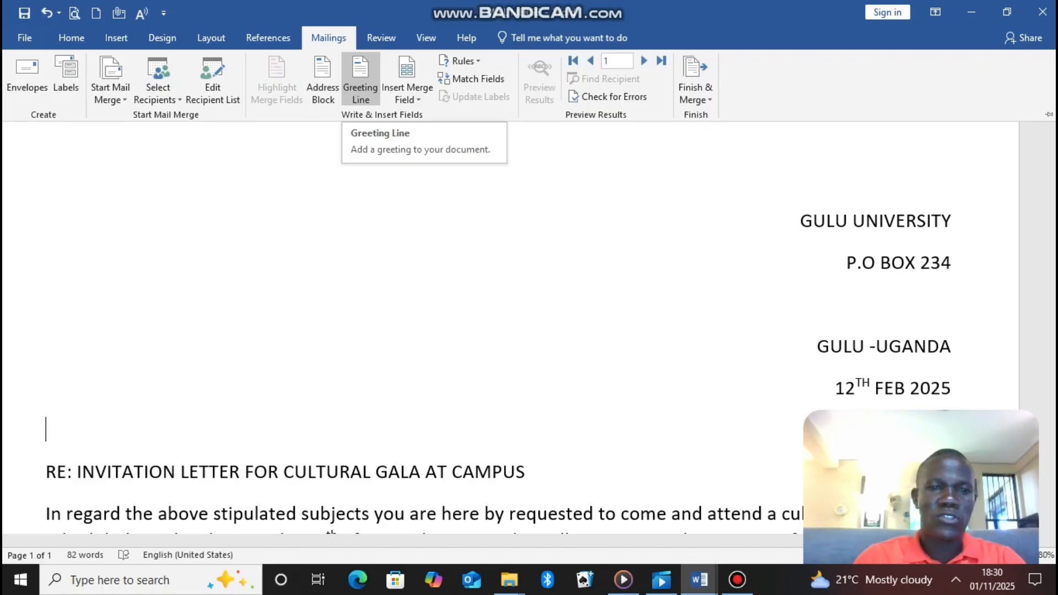
click(360, 77)
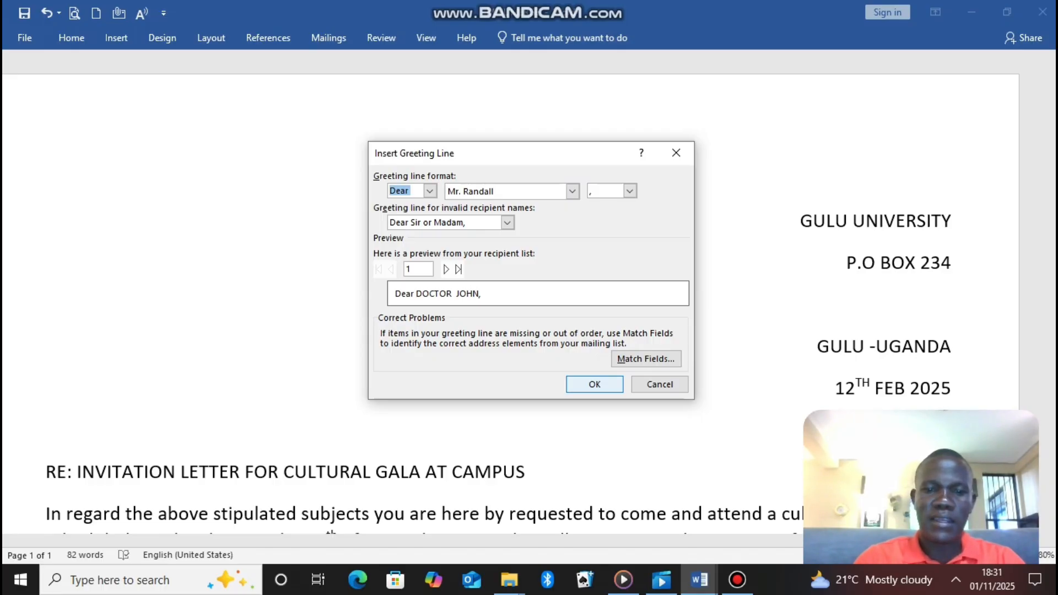
click(594, 384)
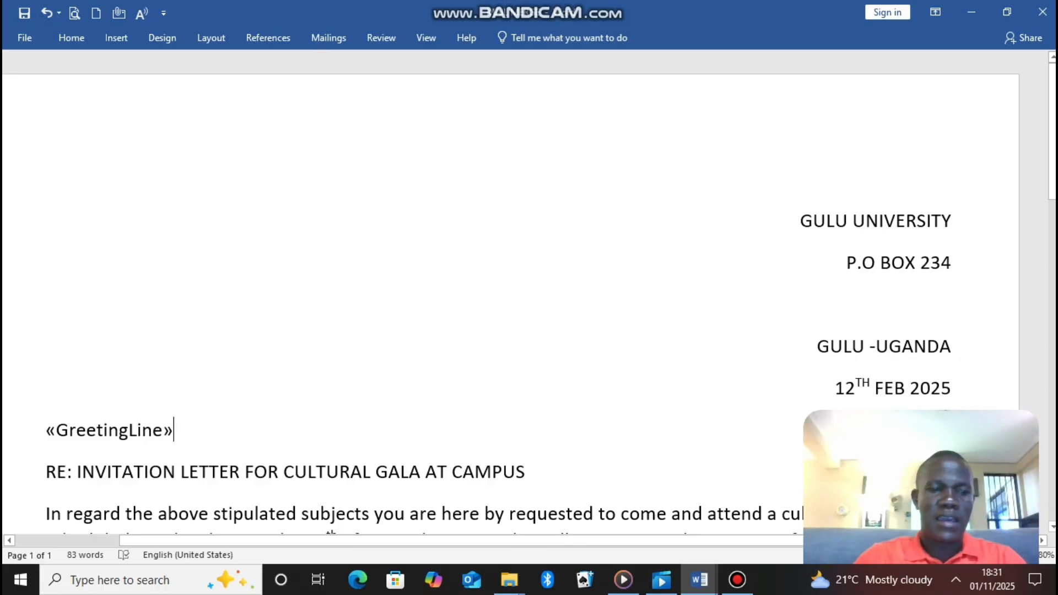
Insert the Title merge field on a new line below the greeting line field.
key(Return)
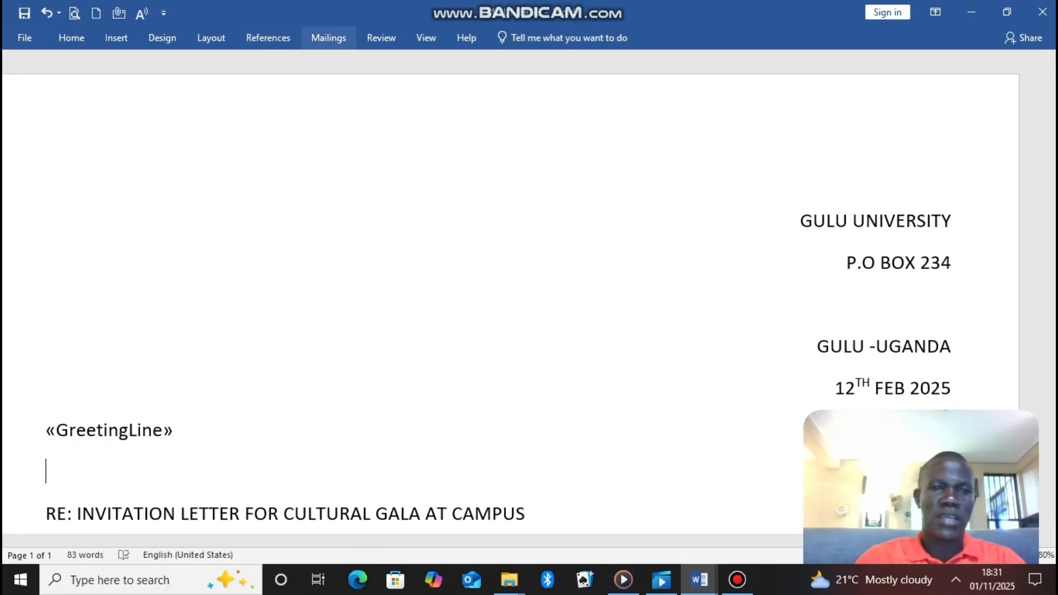
click(328, 38)
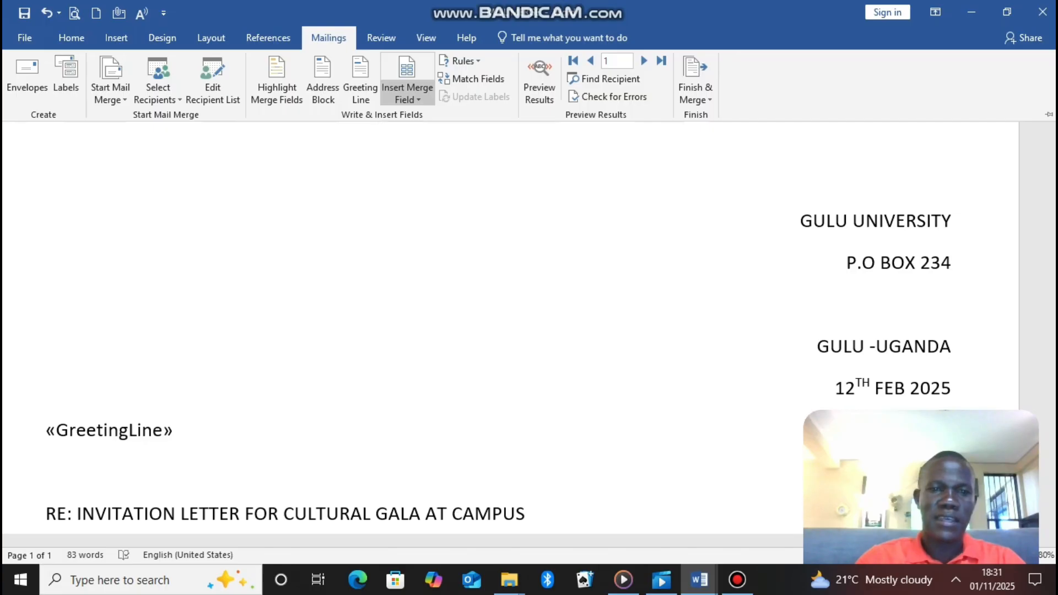
click(407, 93)
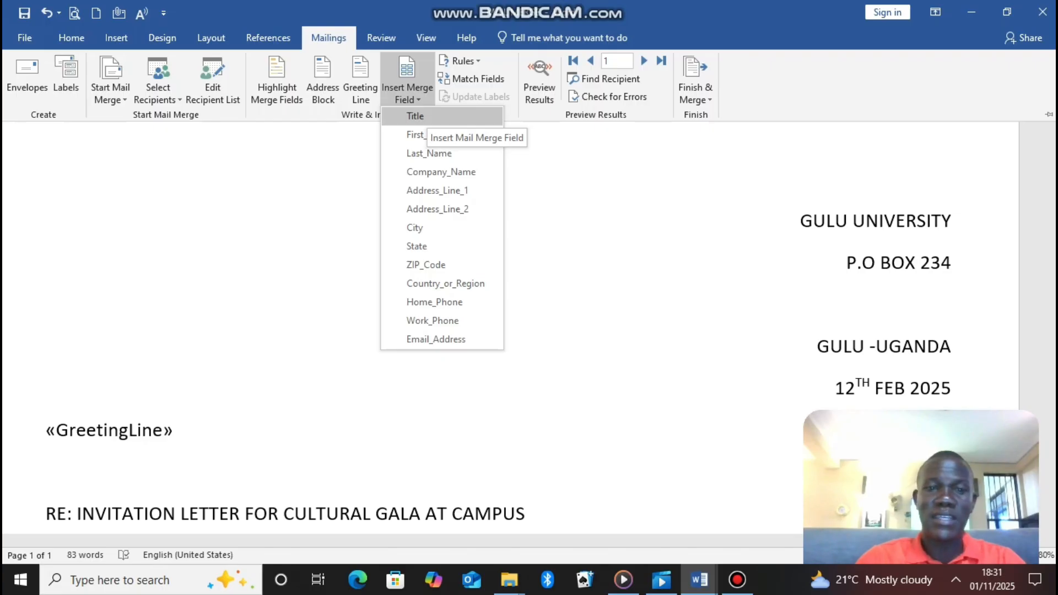
click(424, 116)
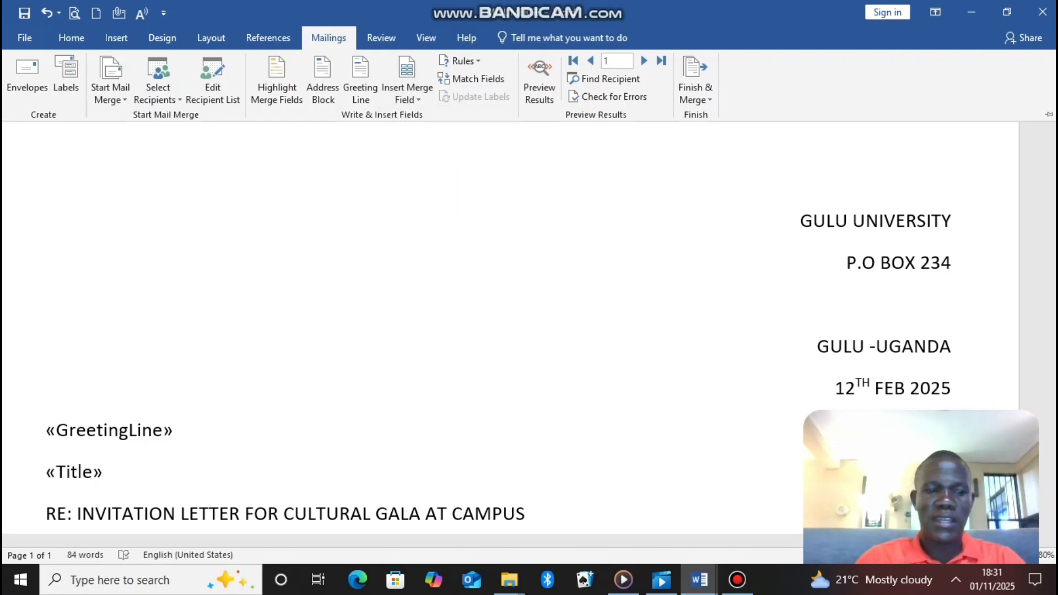
Insert the Last_Name merge field on a new line below the Title field.
key(ctrl+F1)
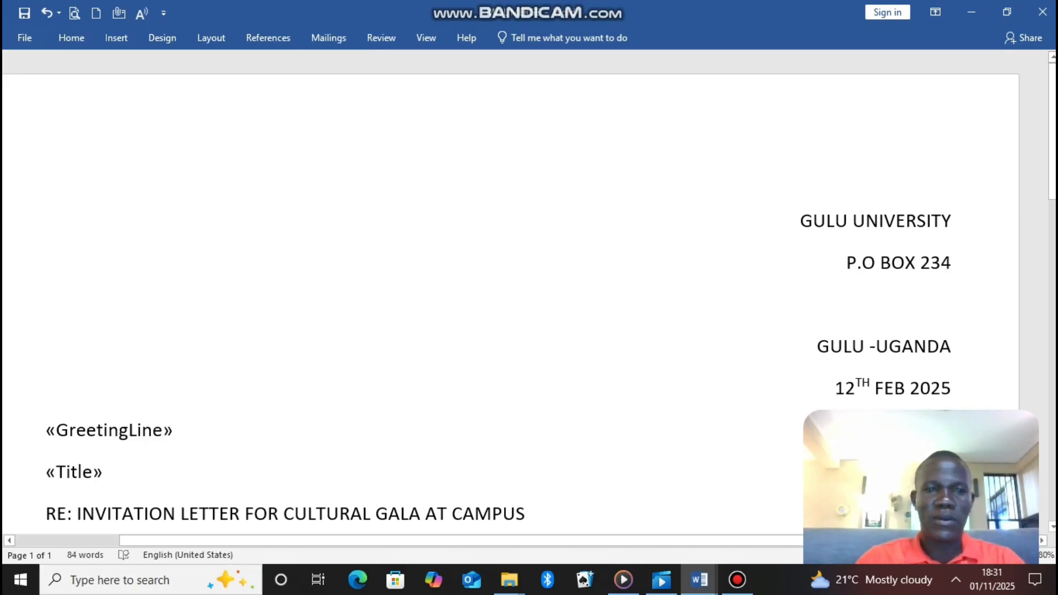
key(Return)
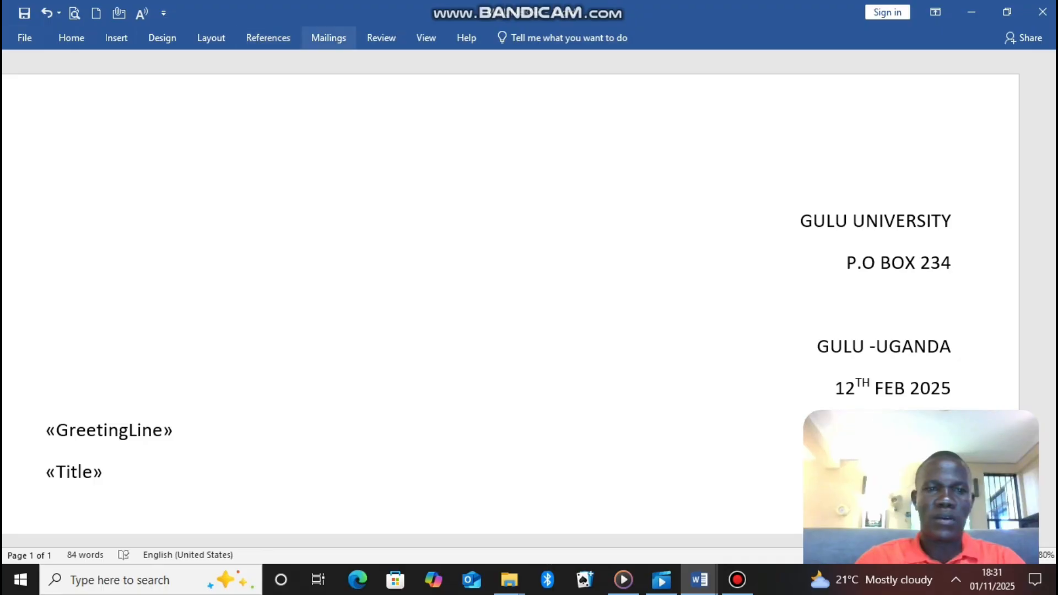
click(329, 38)
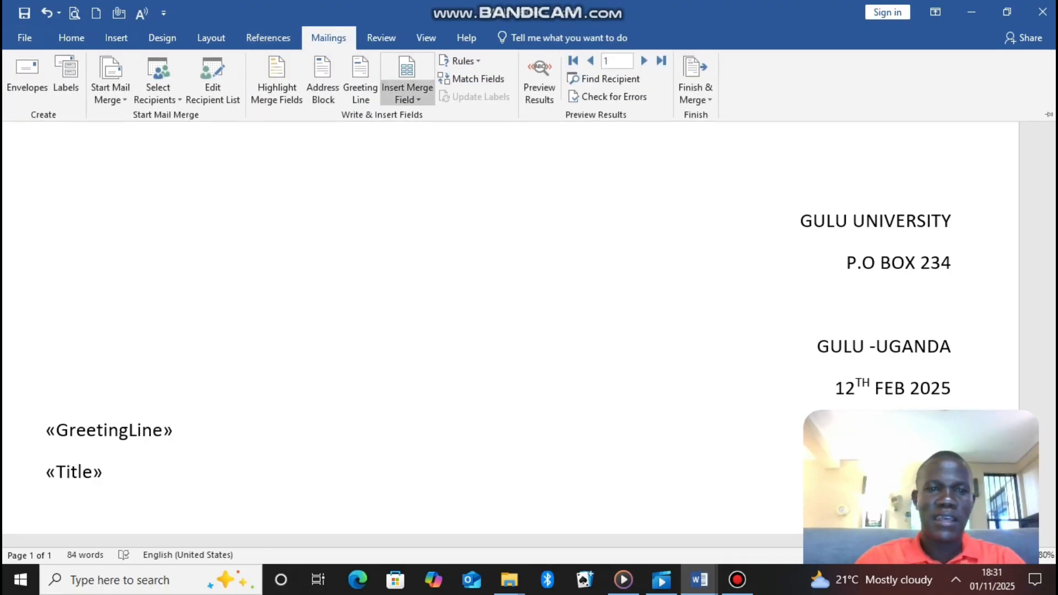
click(407, 88)
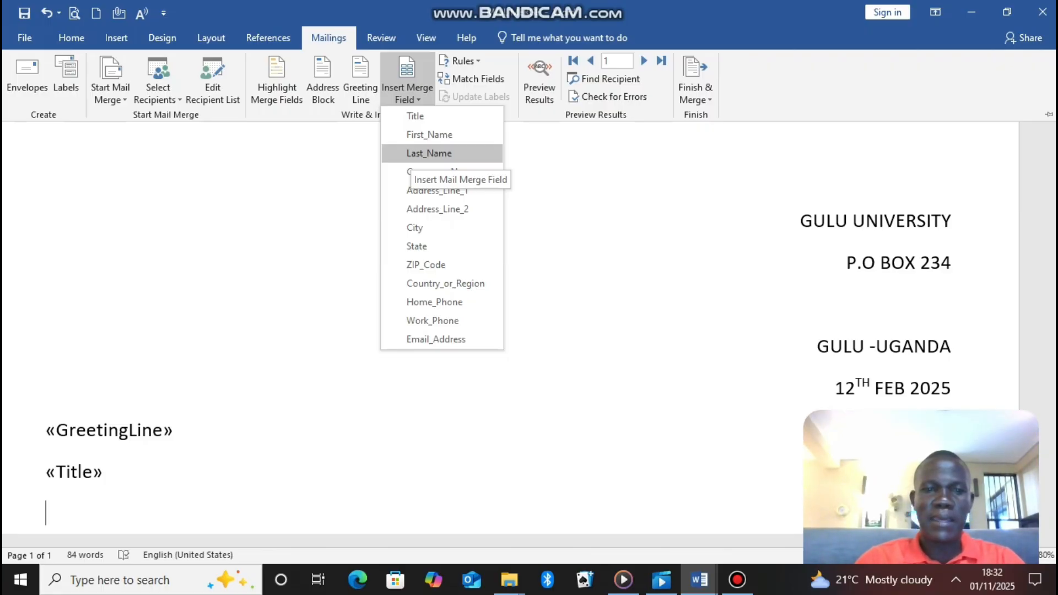
click(429, 153)
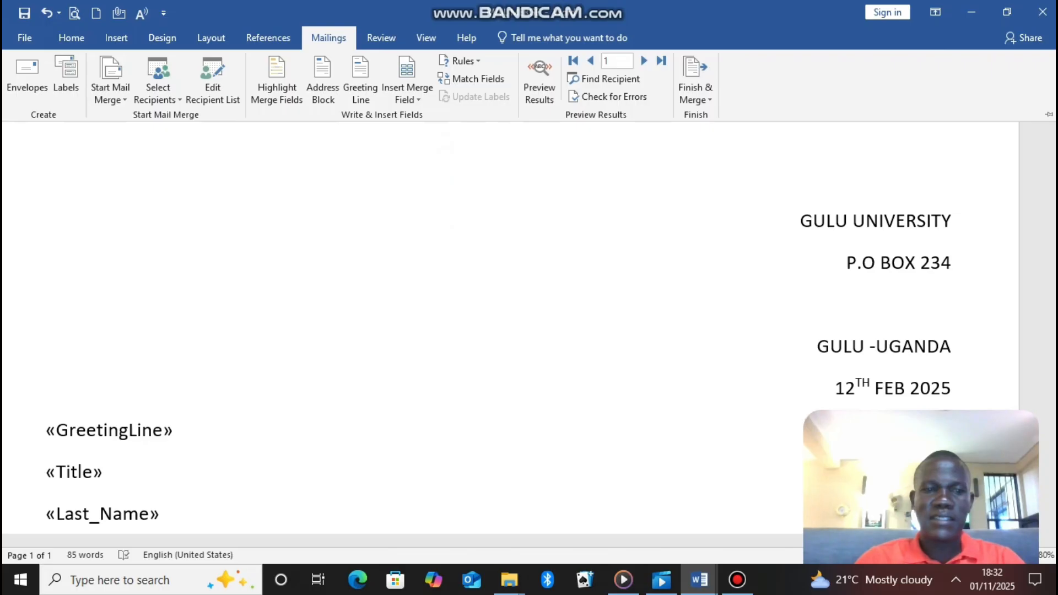
Insert the Company_Name merge field on a new line below the Last_Name field.
key(Return)
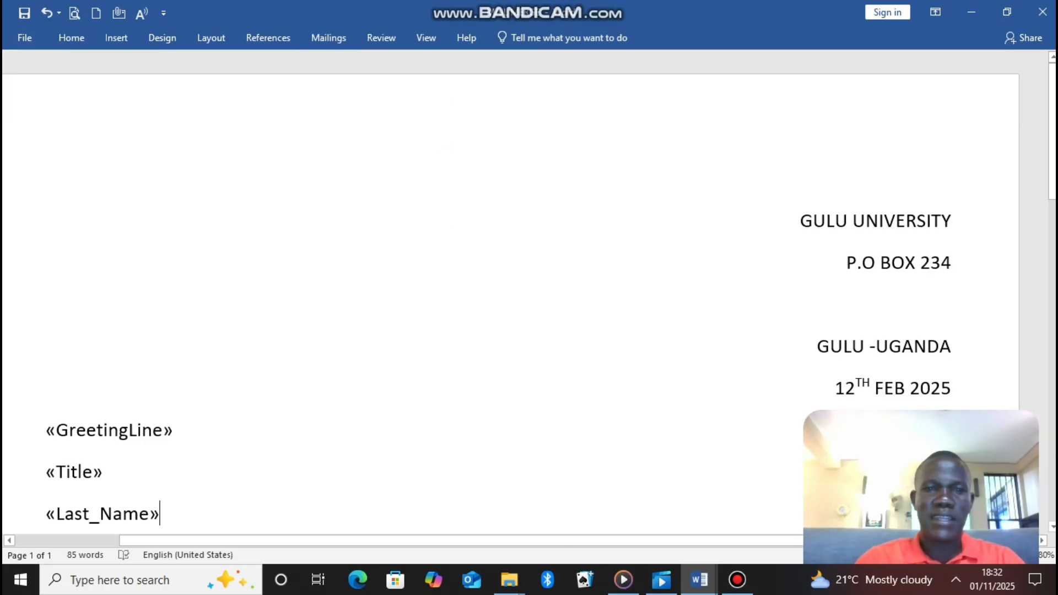
key(Return)
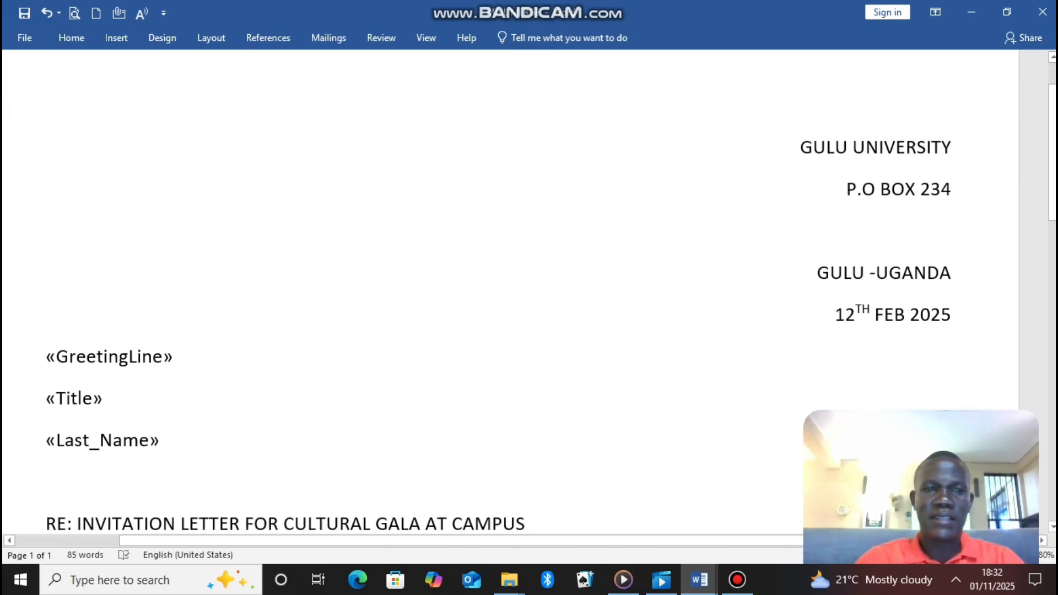
click(329, 38)
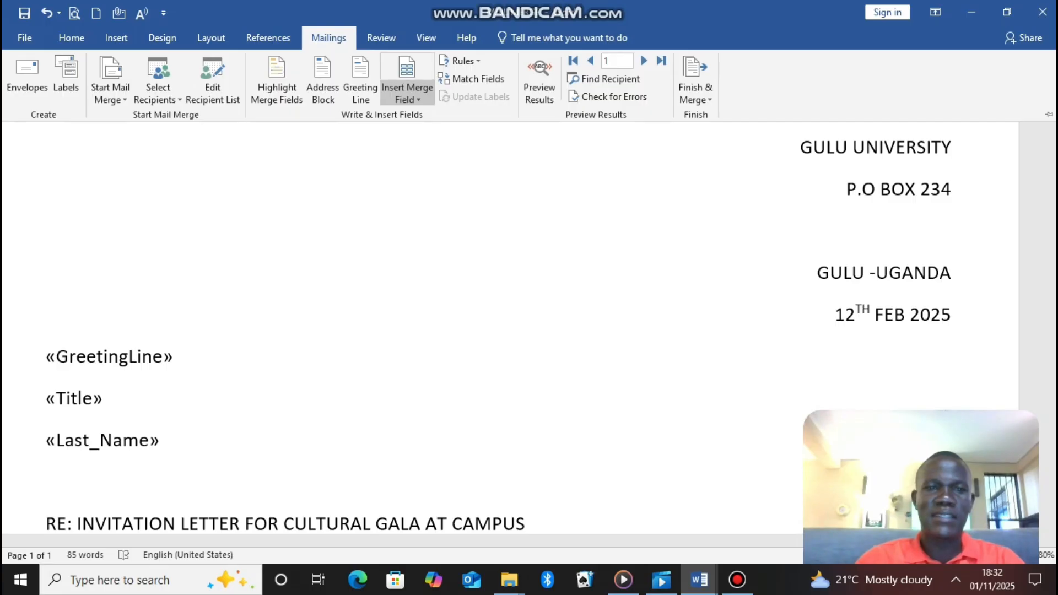
click(407, 93)
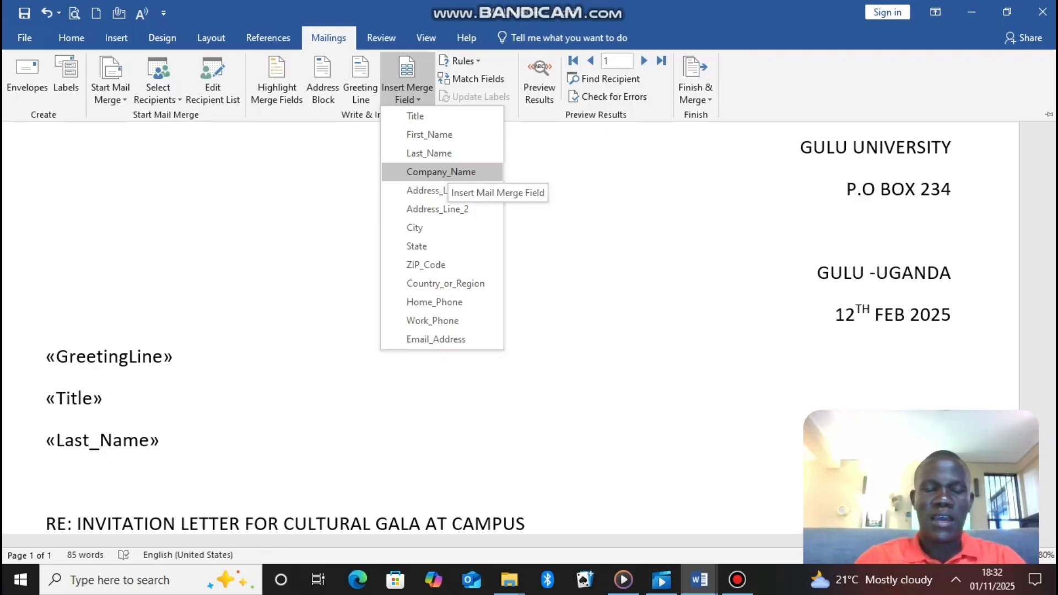
click(445, 172)
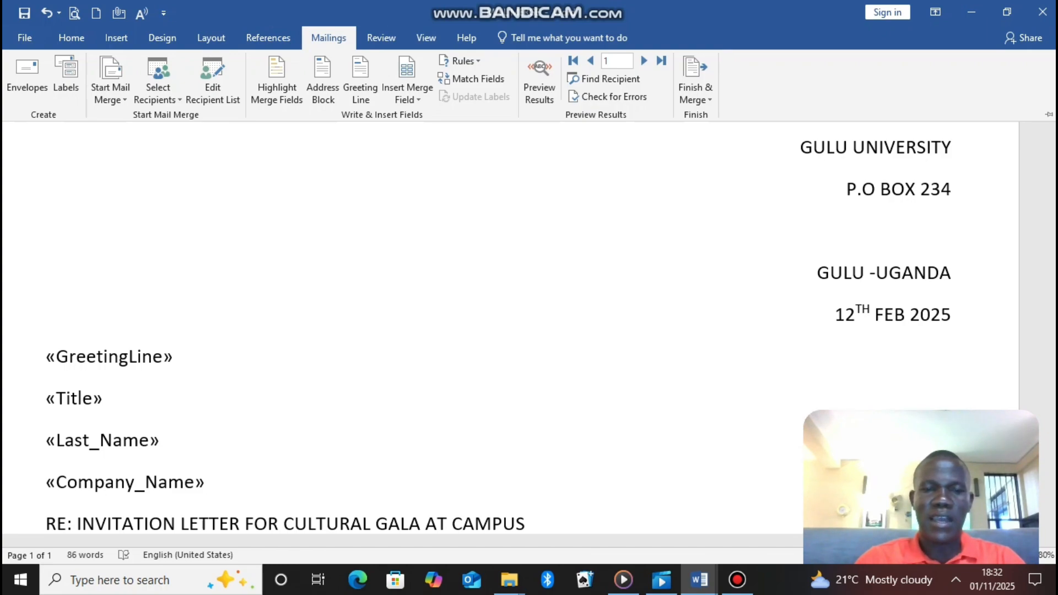
Insert the Address_Line_1 merge field on a new line below the Company_Name field.
click(407, 99)
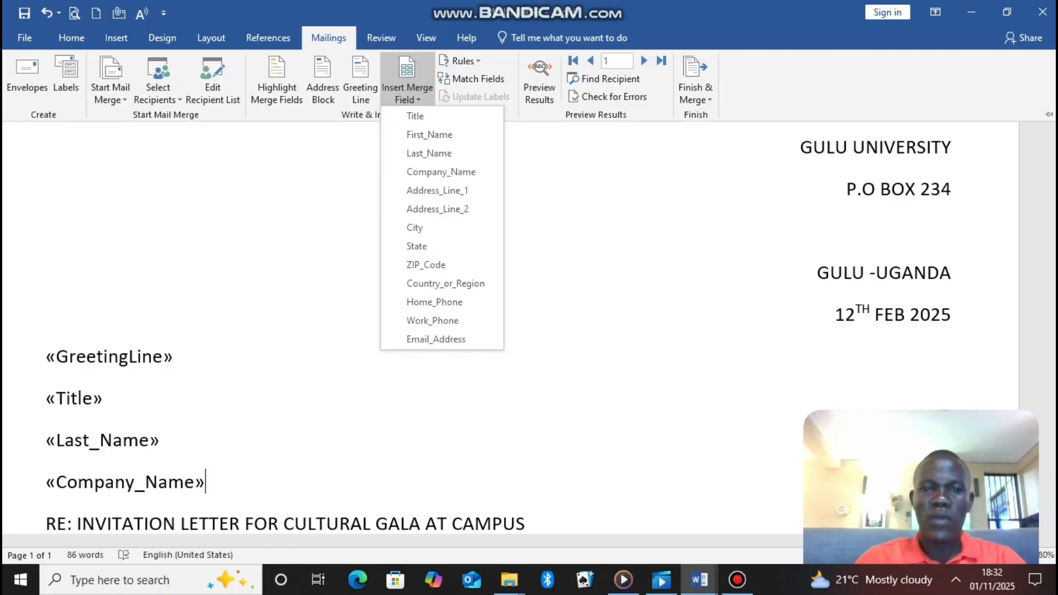
key(Escape)
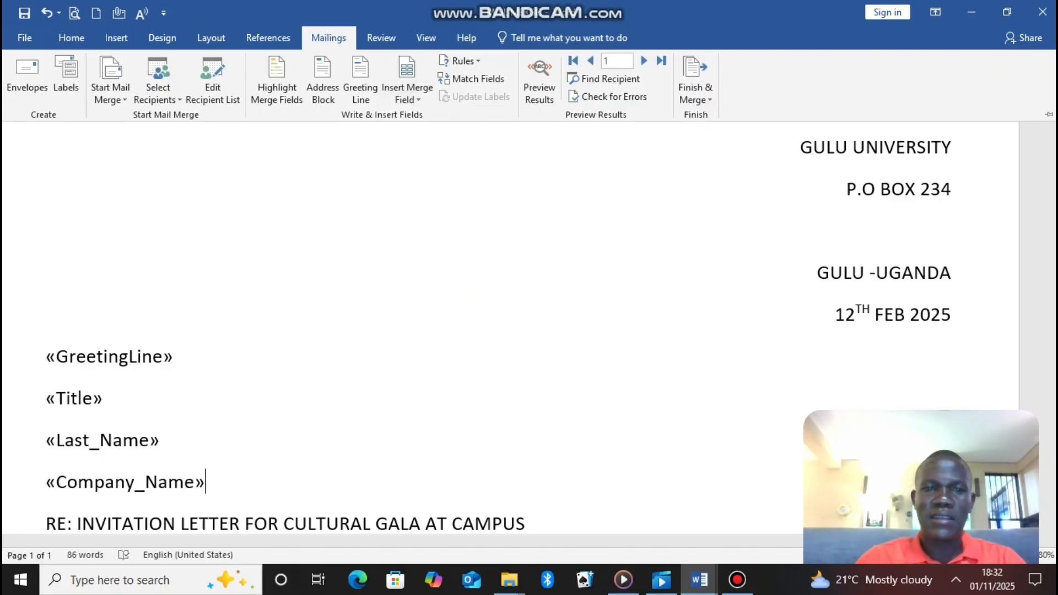
key(ctrl+F1)
key(Return)
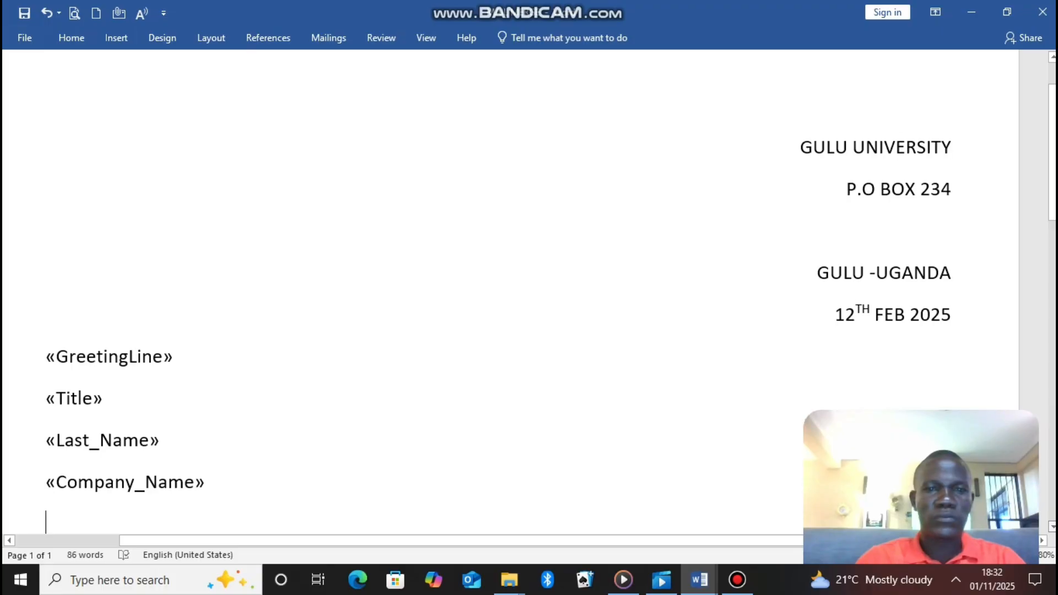
scroll(529, 297, down, 1)
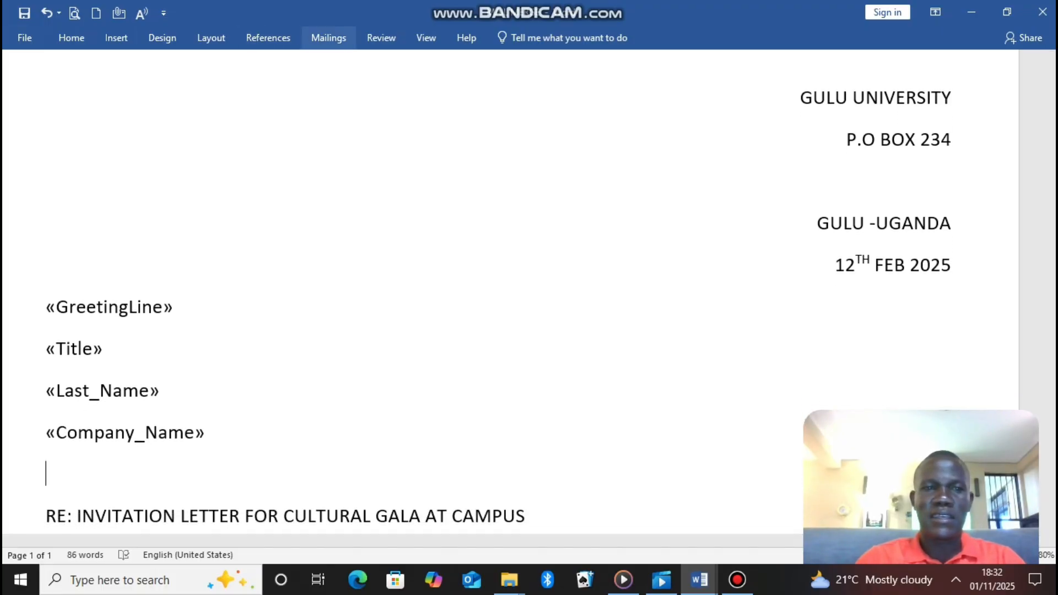
click(328, 37)
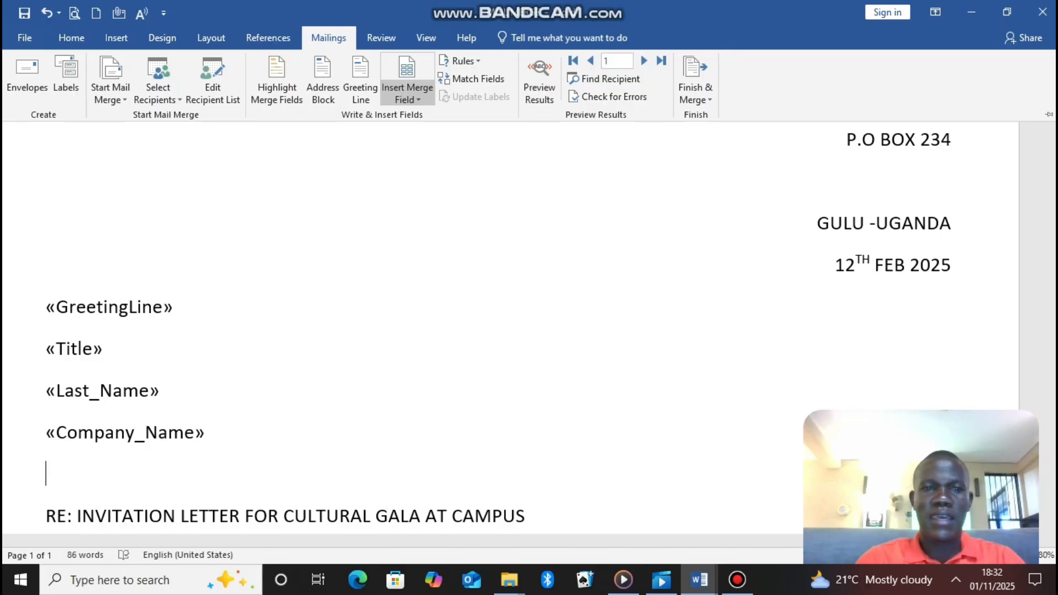
click(407, 94)
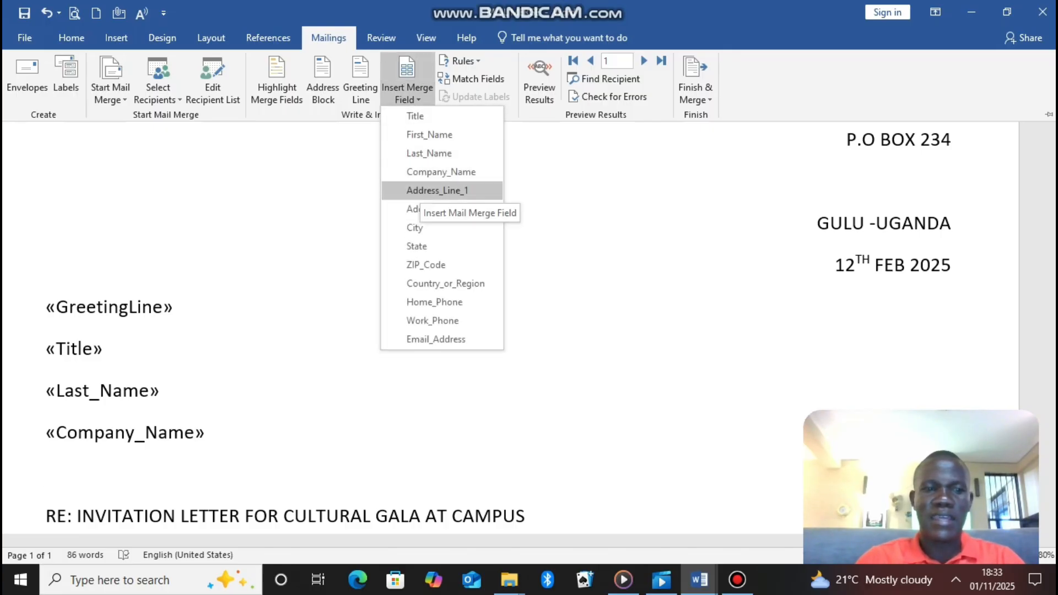
click(436, 190)
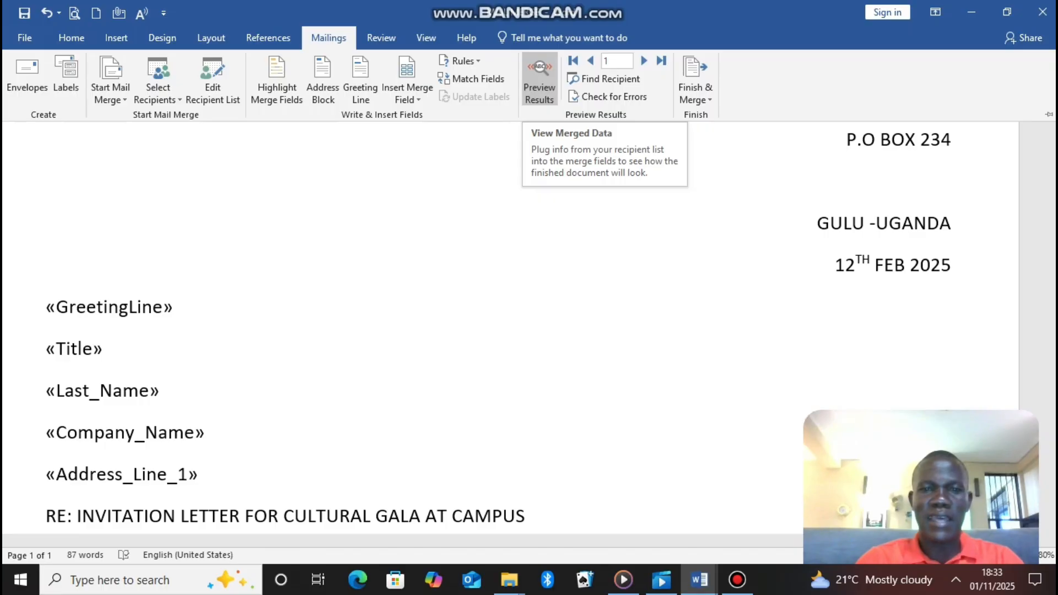
Preview the merged results and compare the letters of the first and second recipient records.
click(539, 83)
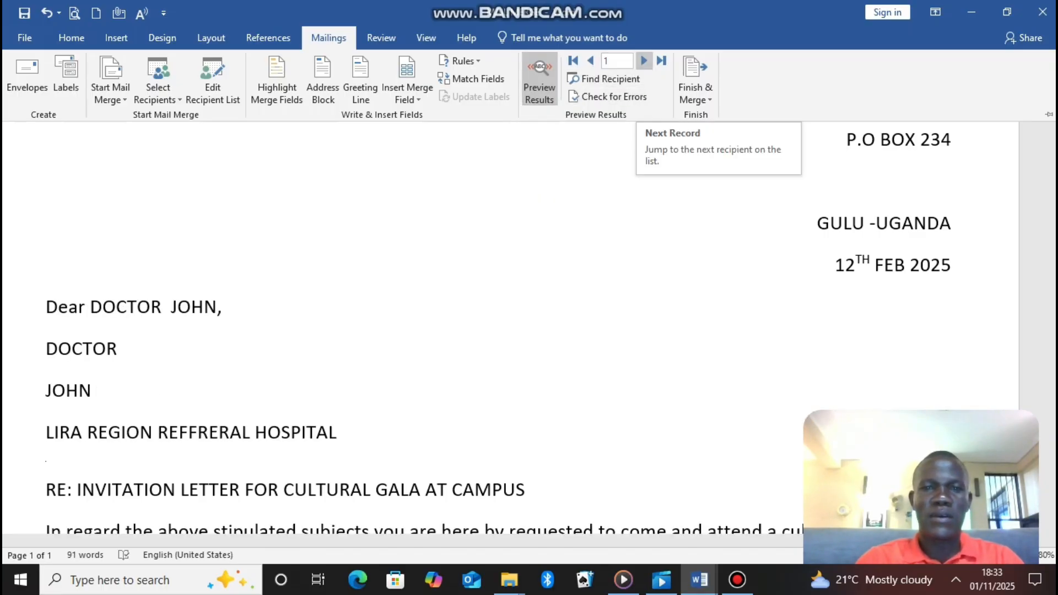
click(644, 60)
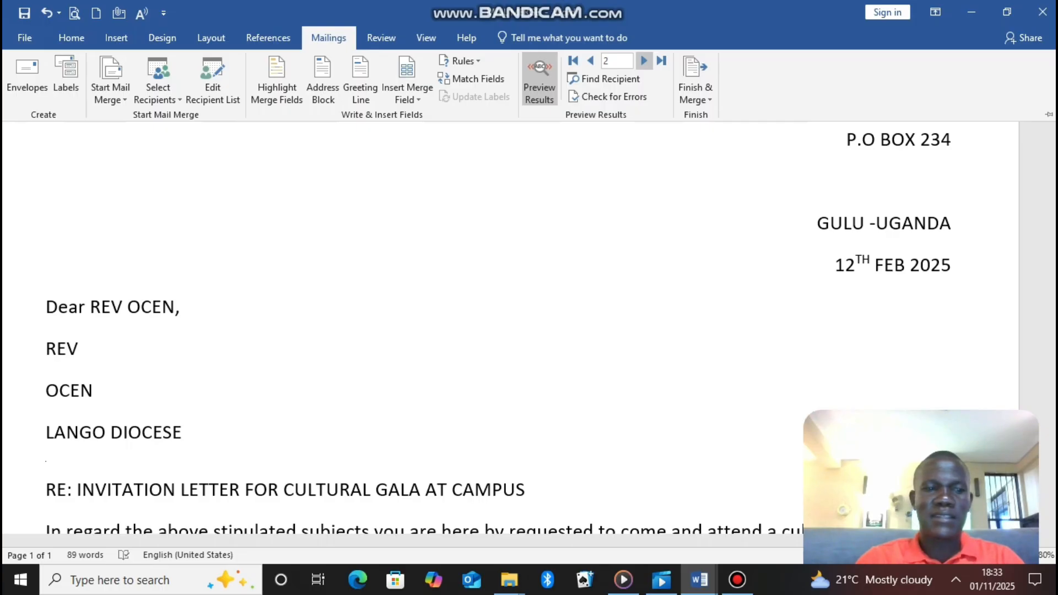
click(590, 60)
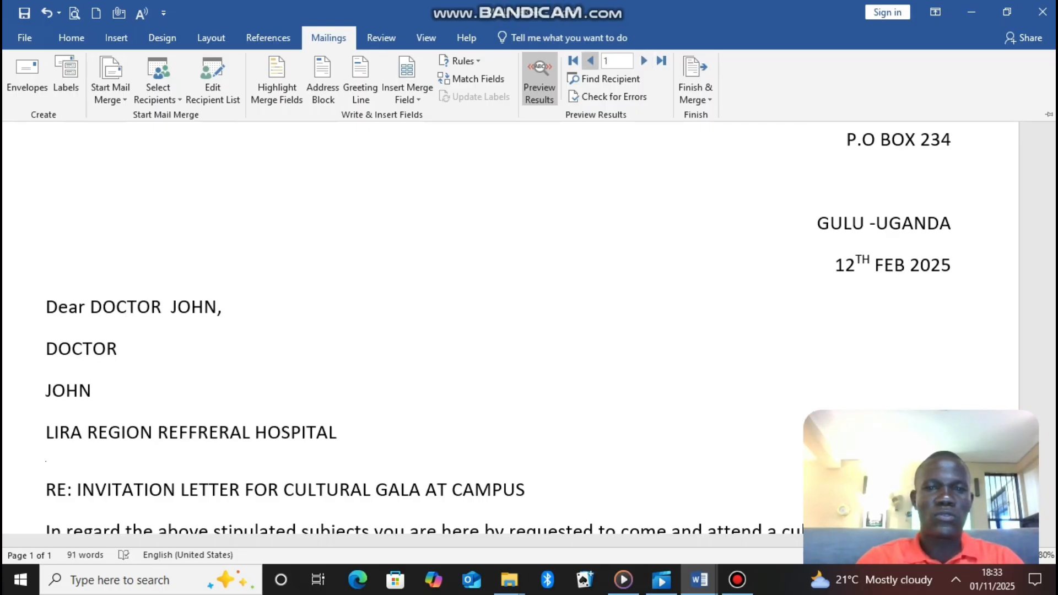
click(643, 61)
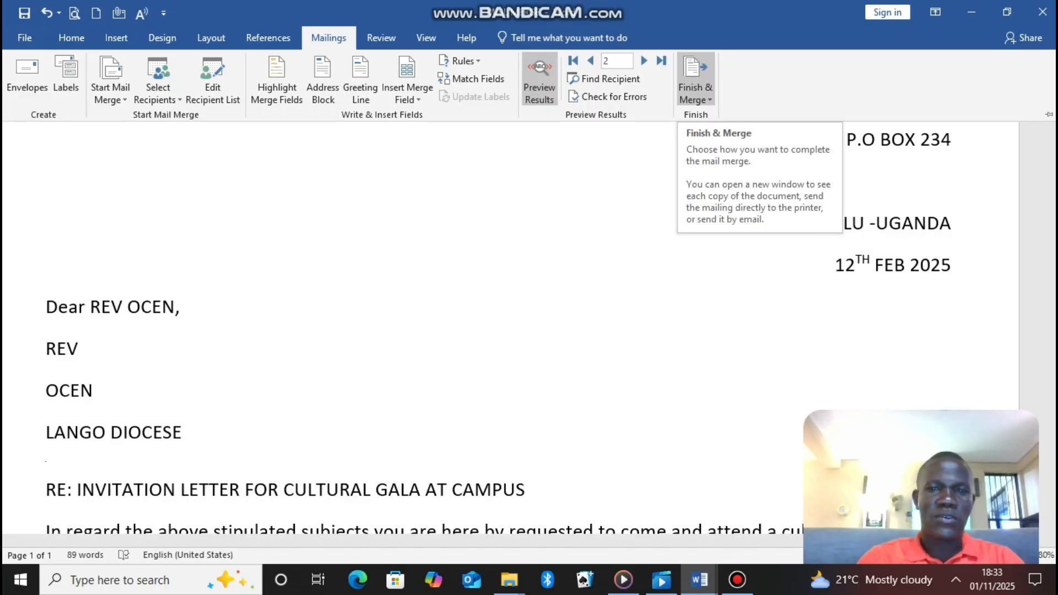
Finish the merge by generating individual editable letters in a new document for all records.
click(695, 93)
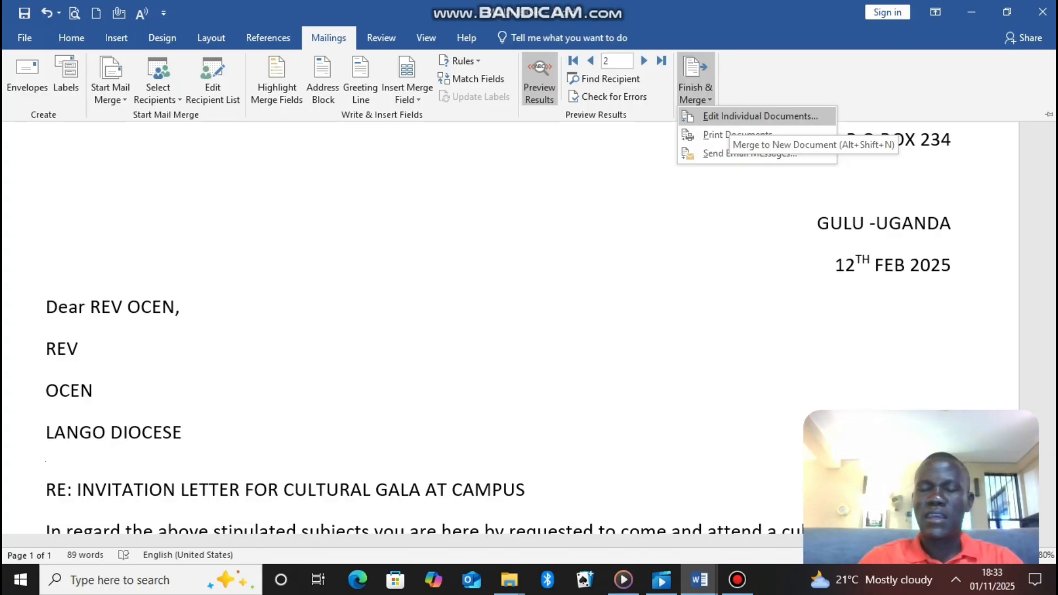
click(727, 117)
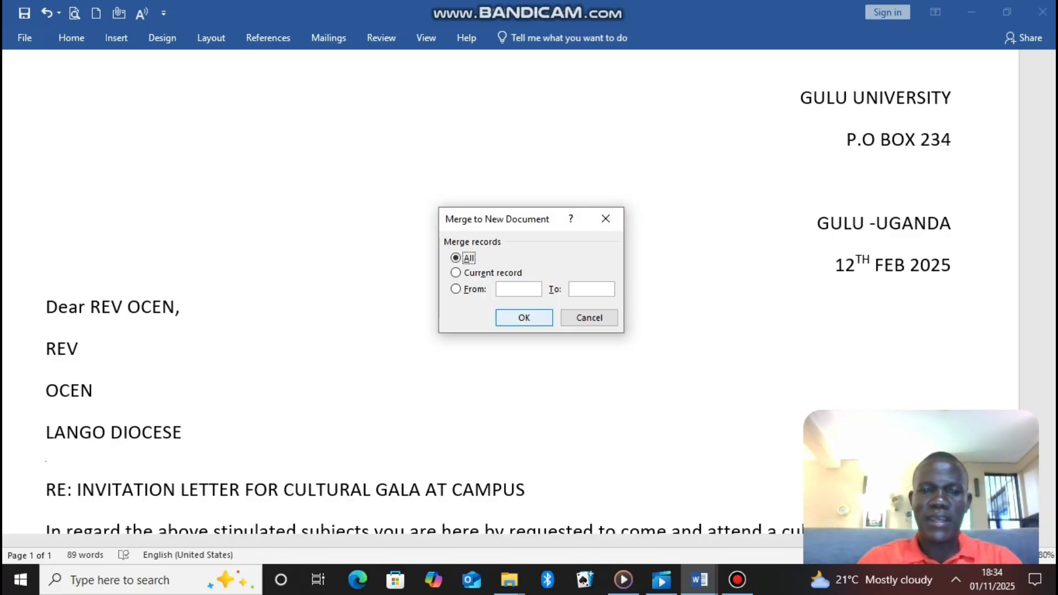
key(Return)
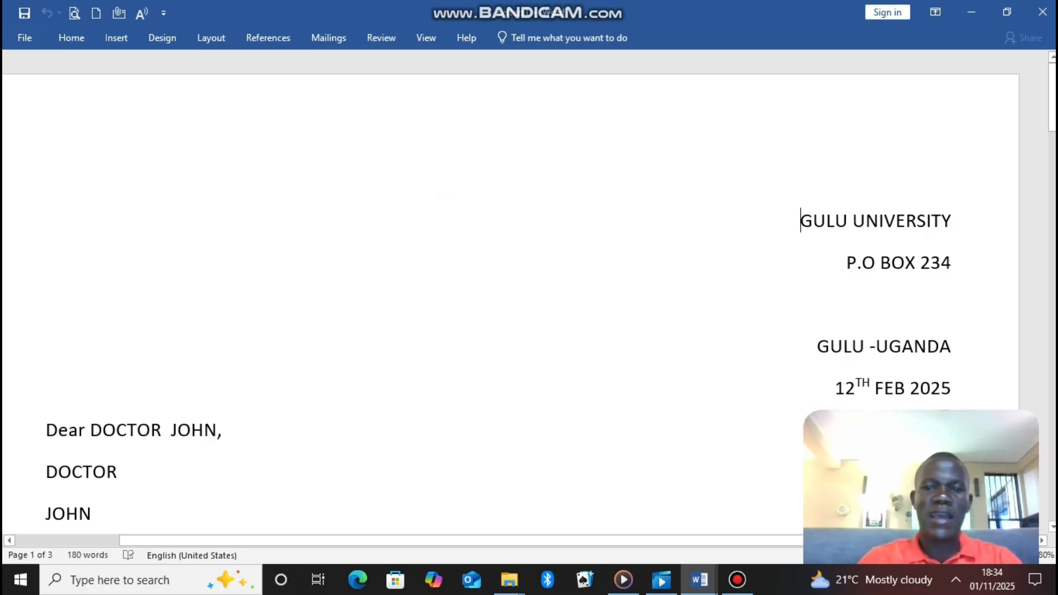
Examine the merged letters through all pages, checking each recipient's greeting, title, last name, company and letter body.
scroll(511, 293, down, 3)
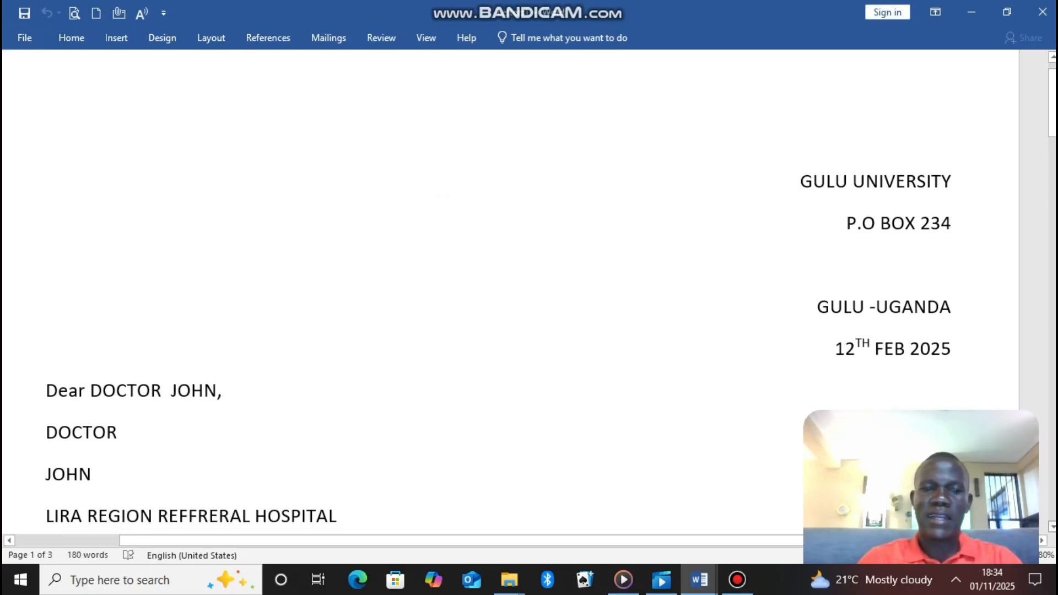
scroll(511, 293, down, 7)
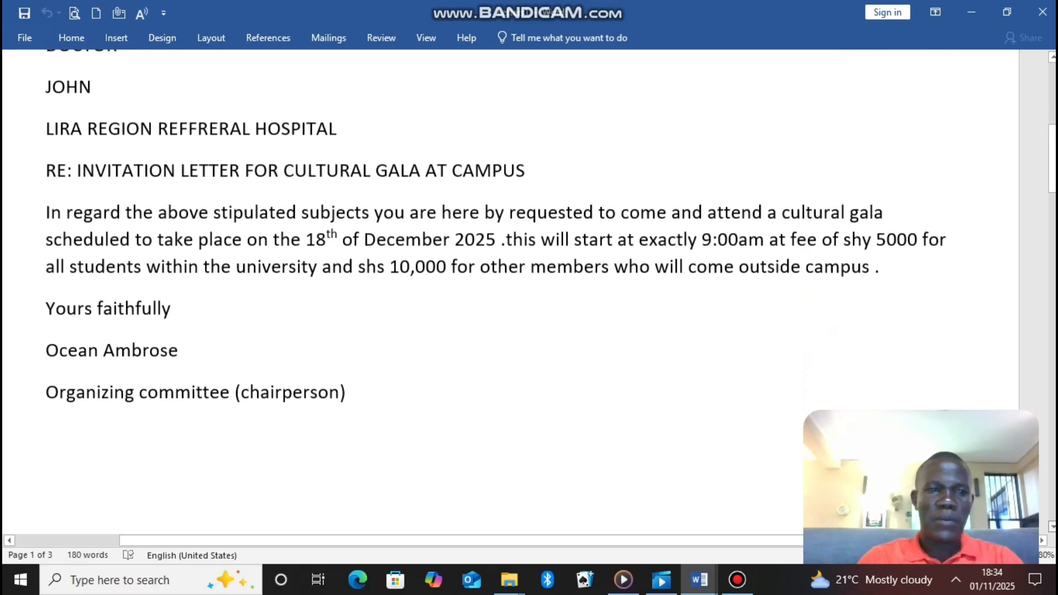
scroll(511, 293, down, 6)
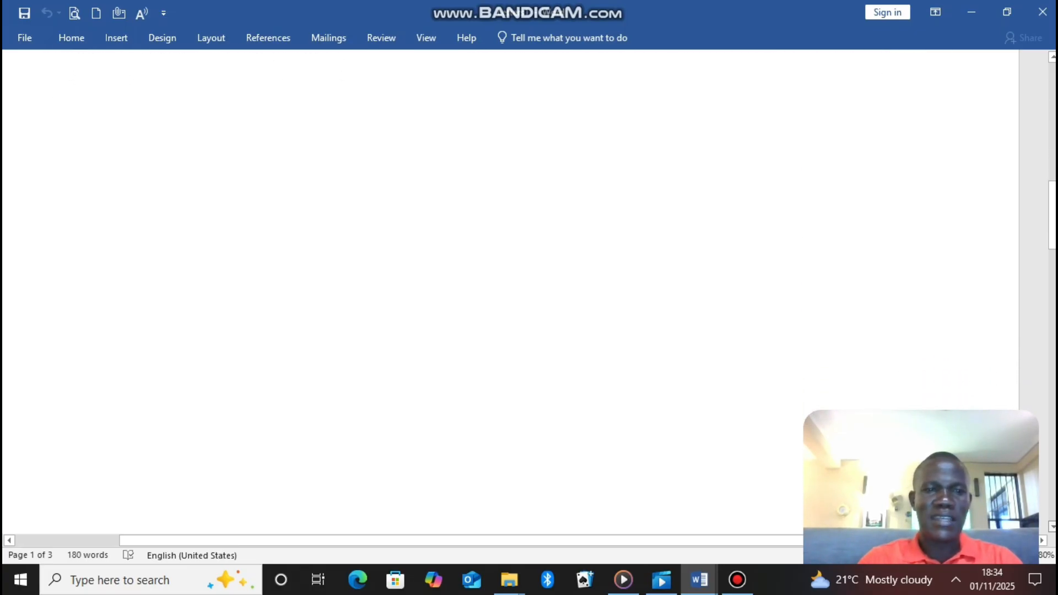
scroll(511, 293, down, 2)
scroll(511, 293, down, 15)
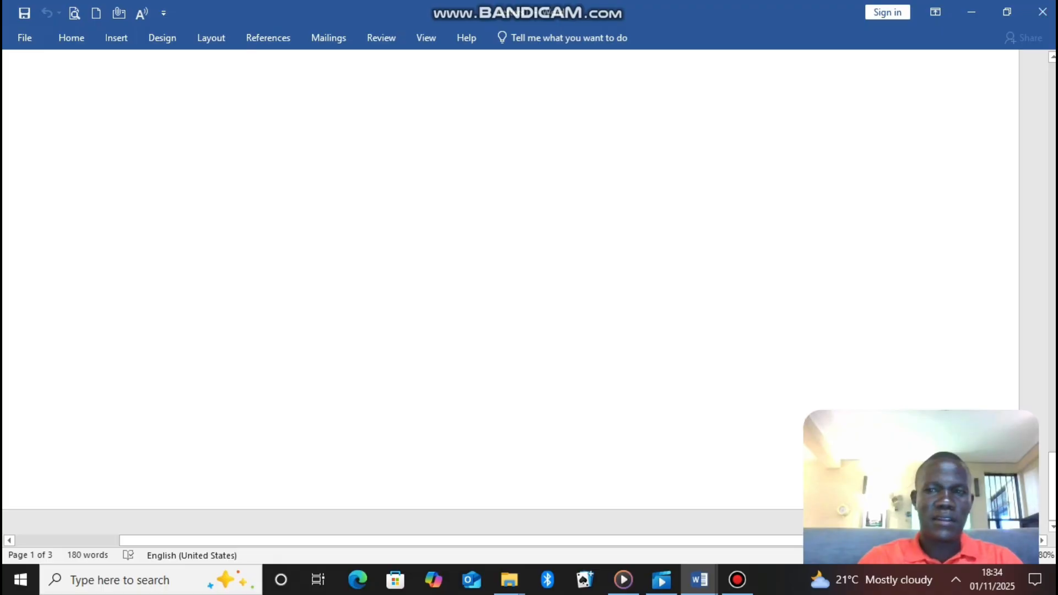
click(1052, 58)
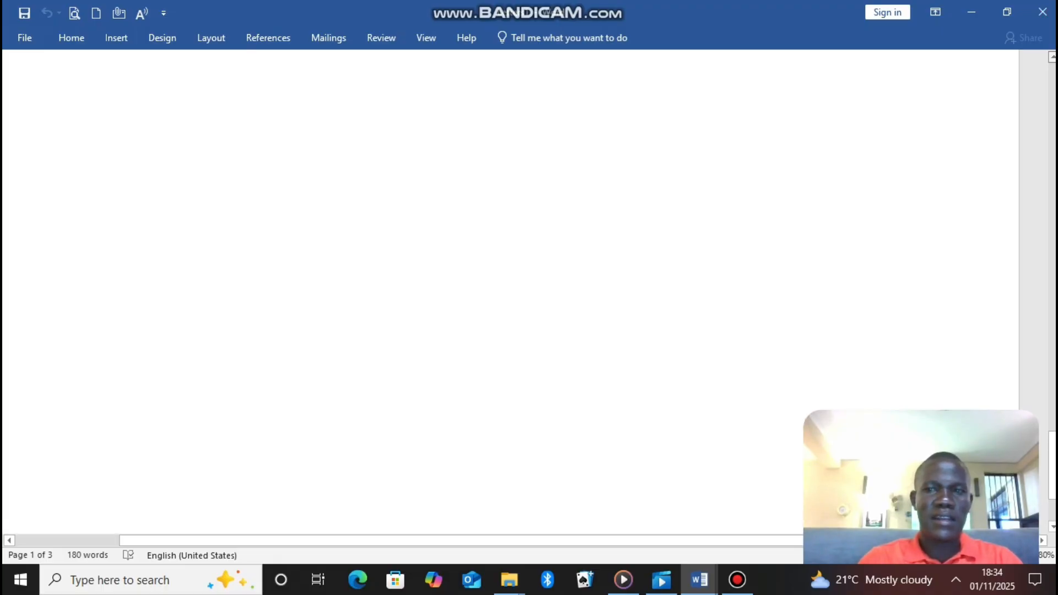
click(1052, 58)
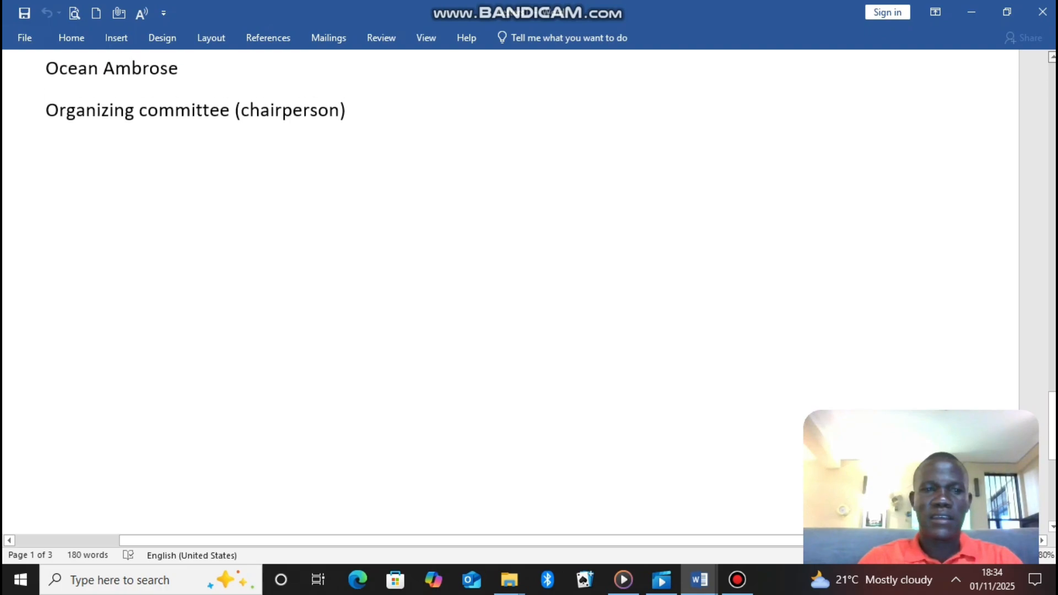
click(1053, 57)
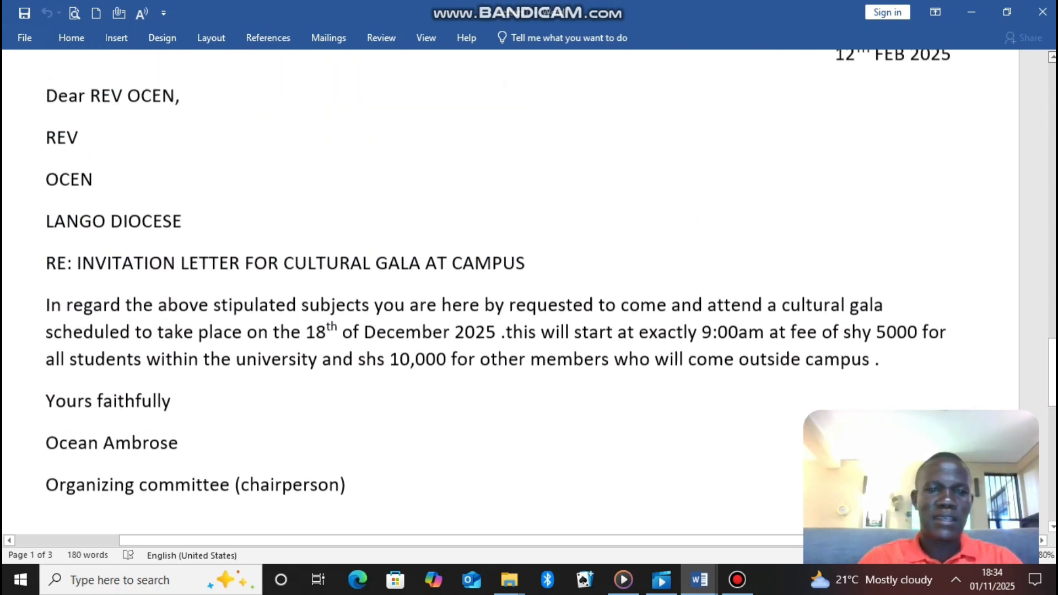
click(1052, 57)
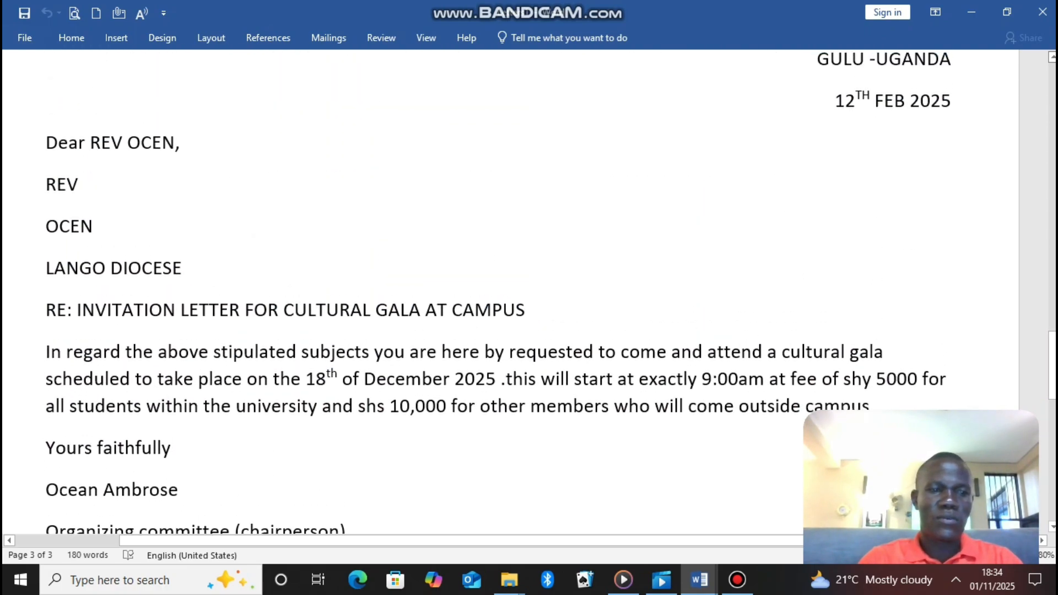
scroll(510, 293, up, 3)
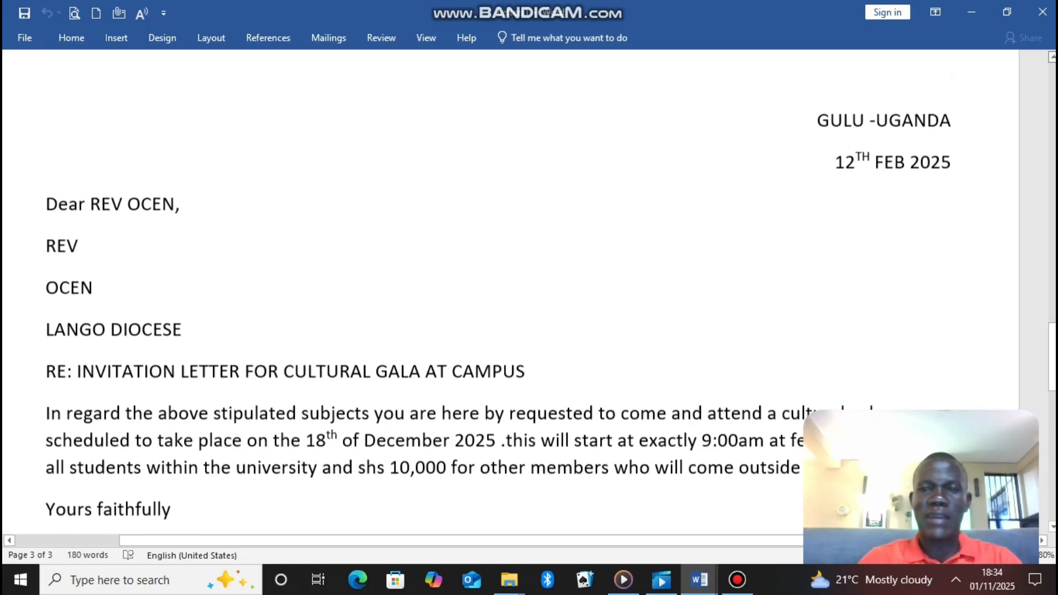
scroll(510, 293, up, 7)
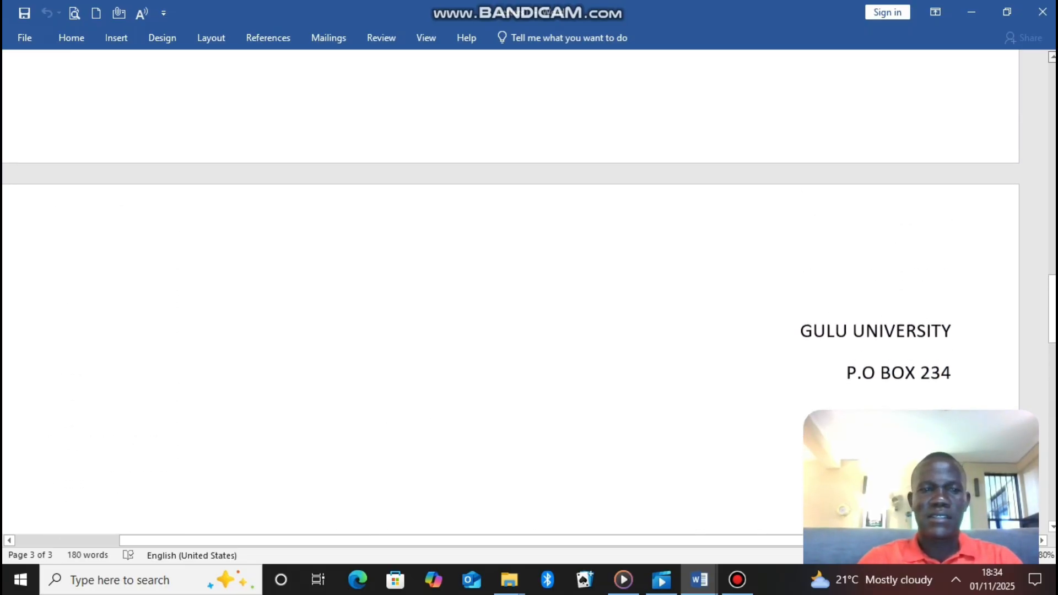
scroll(510, 293, up, 6)
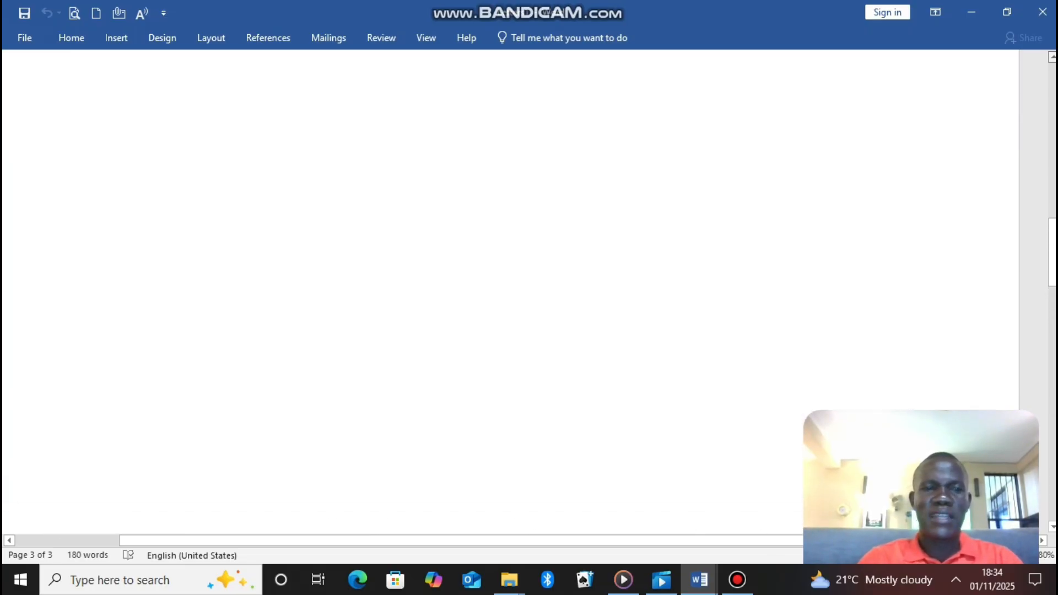
scroll(510, 293, up, 8)
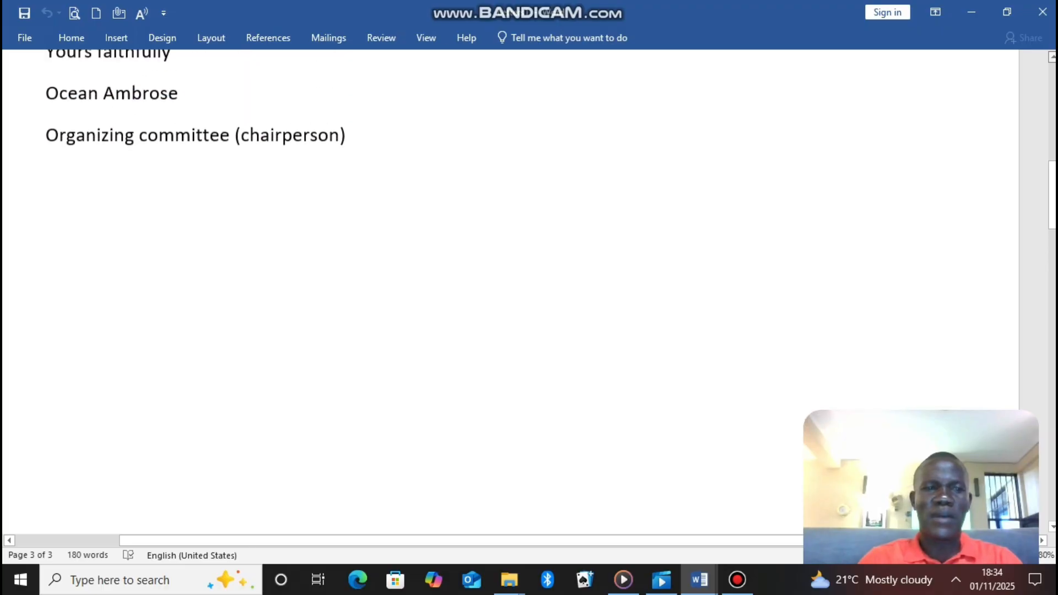
scroll(510, 293, up, 8)
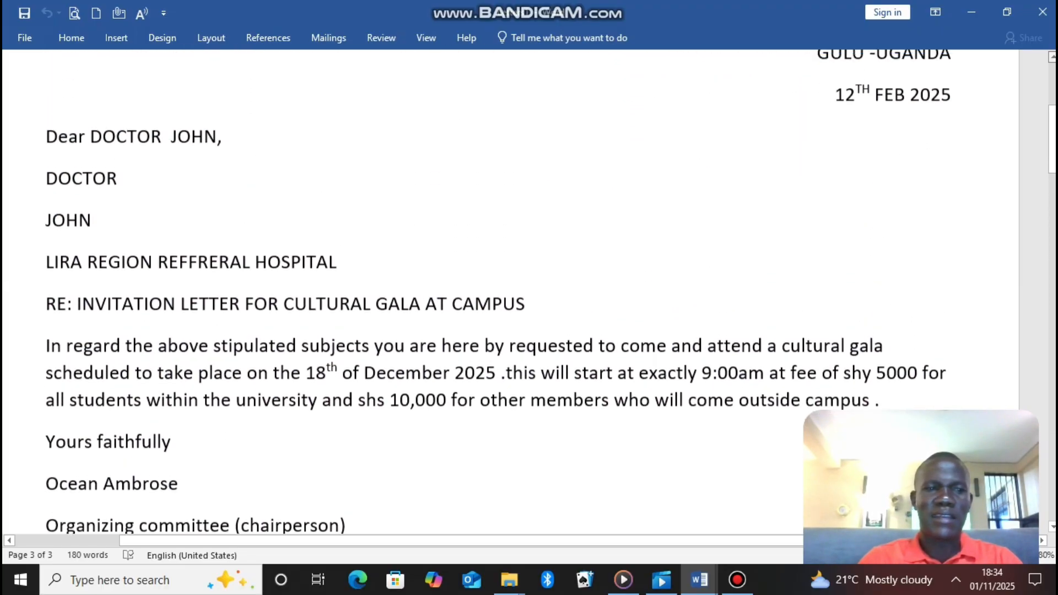
scroll(511, 293, up, 1)
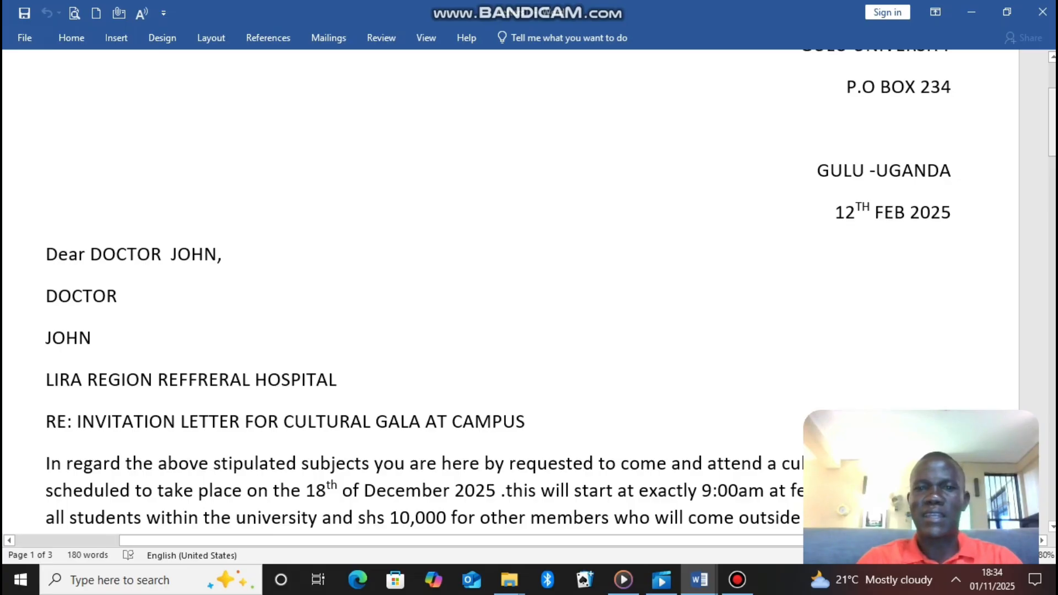
scroll(510, 293, up, 3)
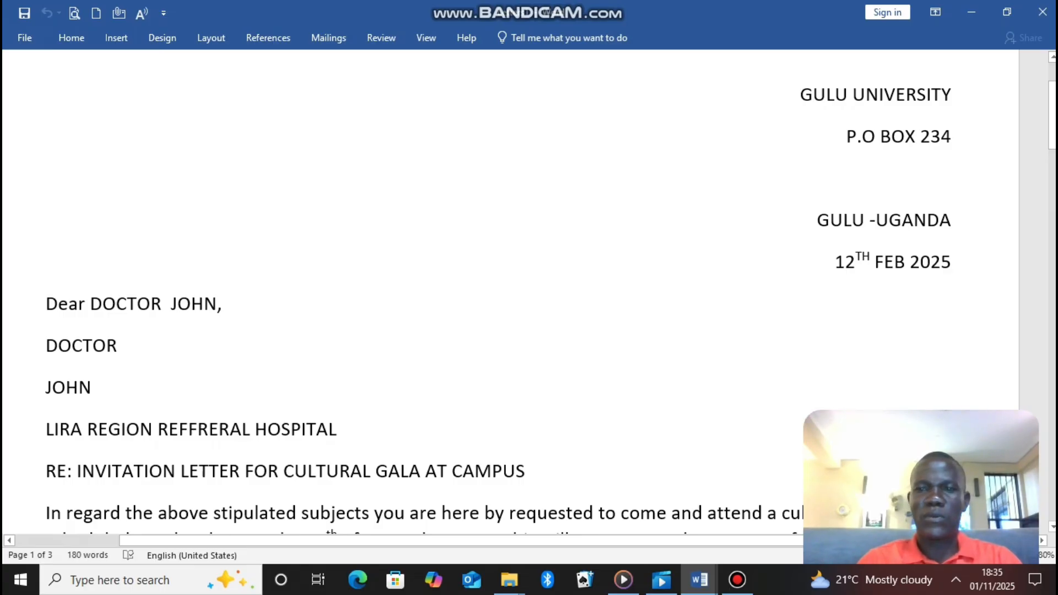
click(738, 579)
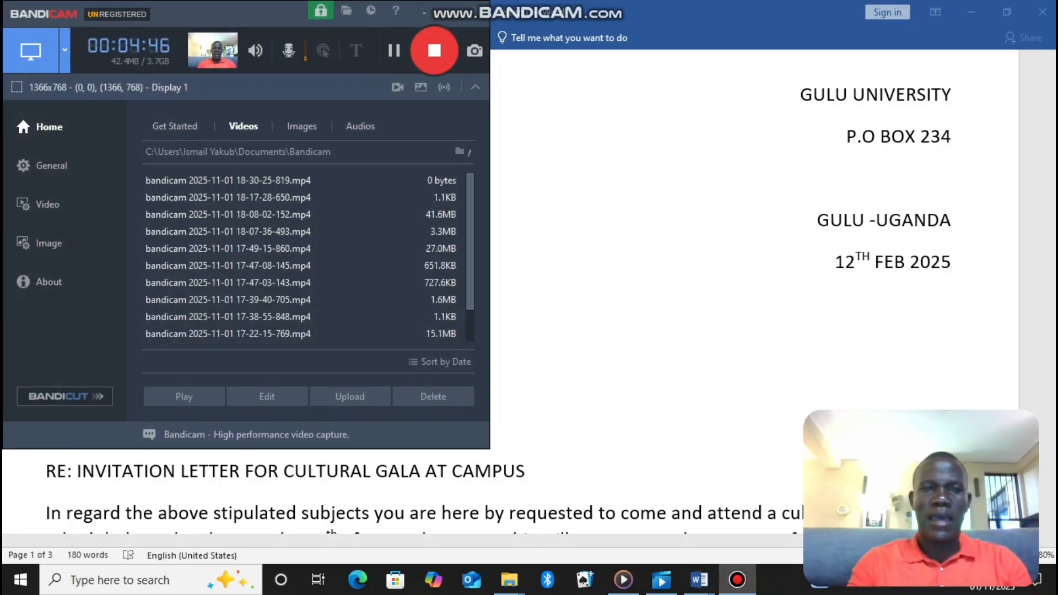
click(434, 50)
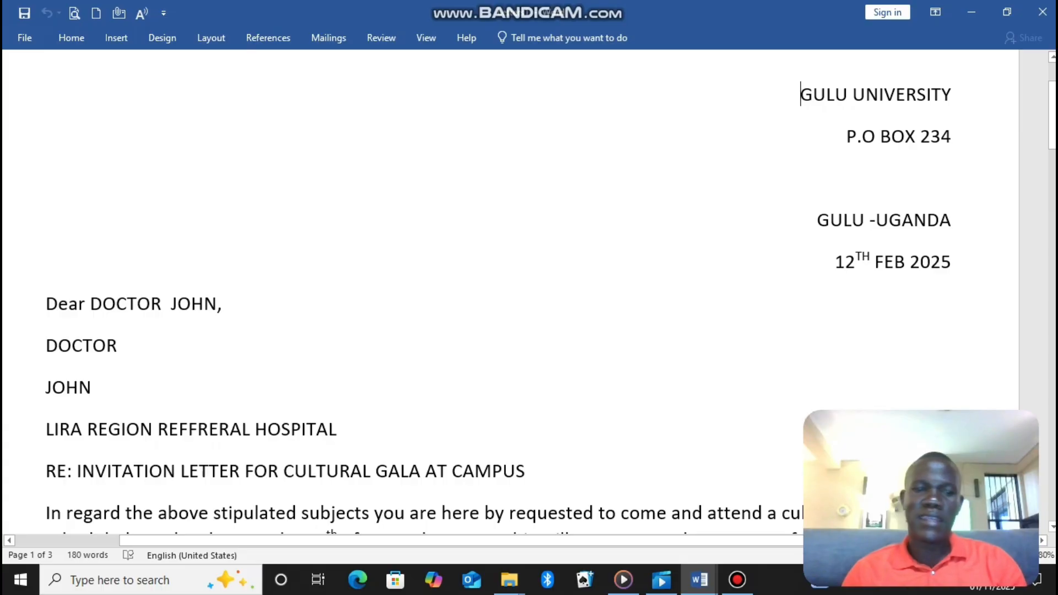
click(737, 580)
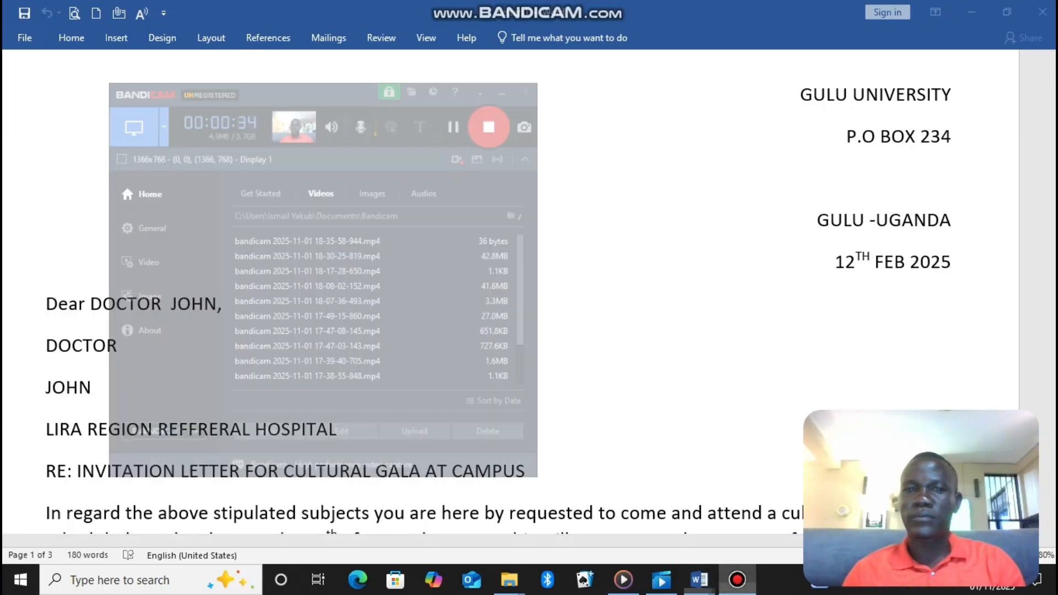